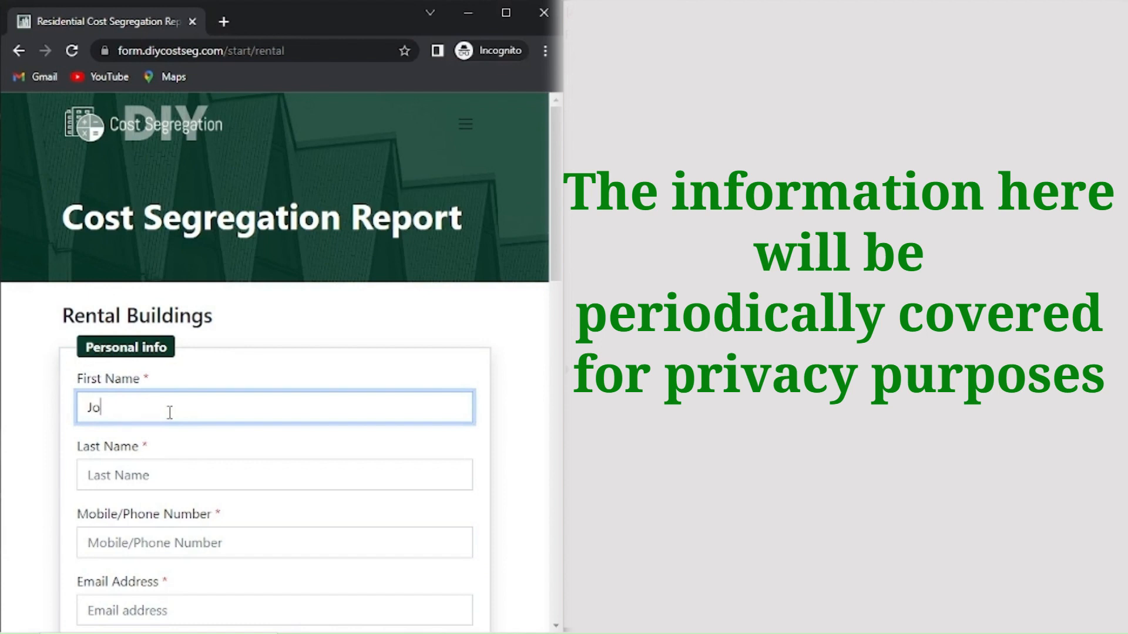
Fill the First Name, Last Name, Mobile/Phone Number and Email Address fields with the owner's contact details.
{"action": "type", "text": "hn"}
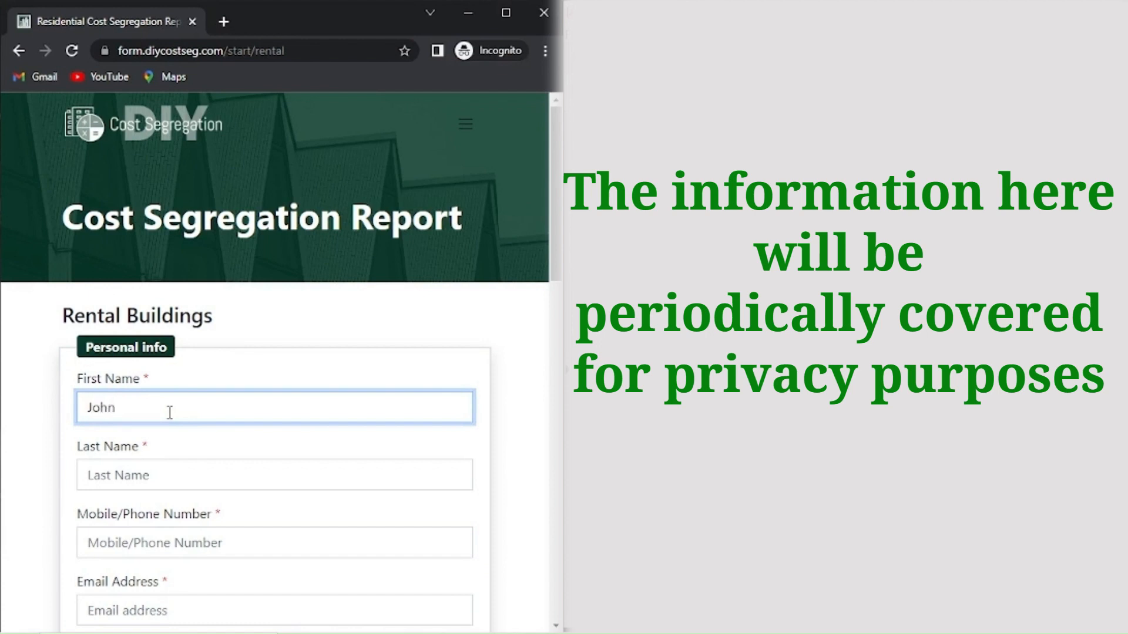
{"action": "left_click", "coordinate": [165, 464]}
{"action": "type", "text": "Doe"}
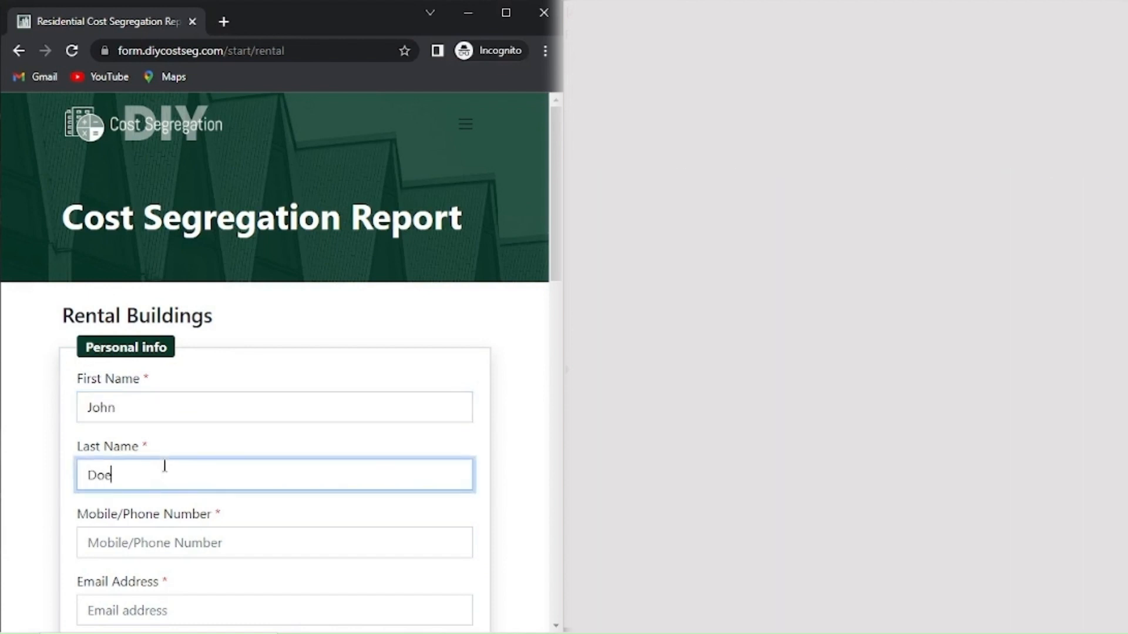
{"action": "left_click", "coordinate": [199, 549]}
{"action": "type", "text": "0"}
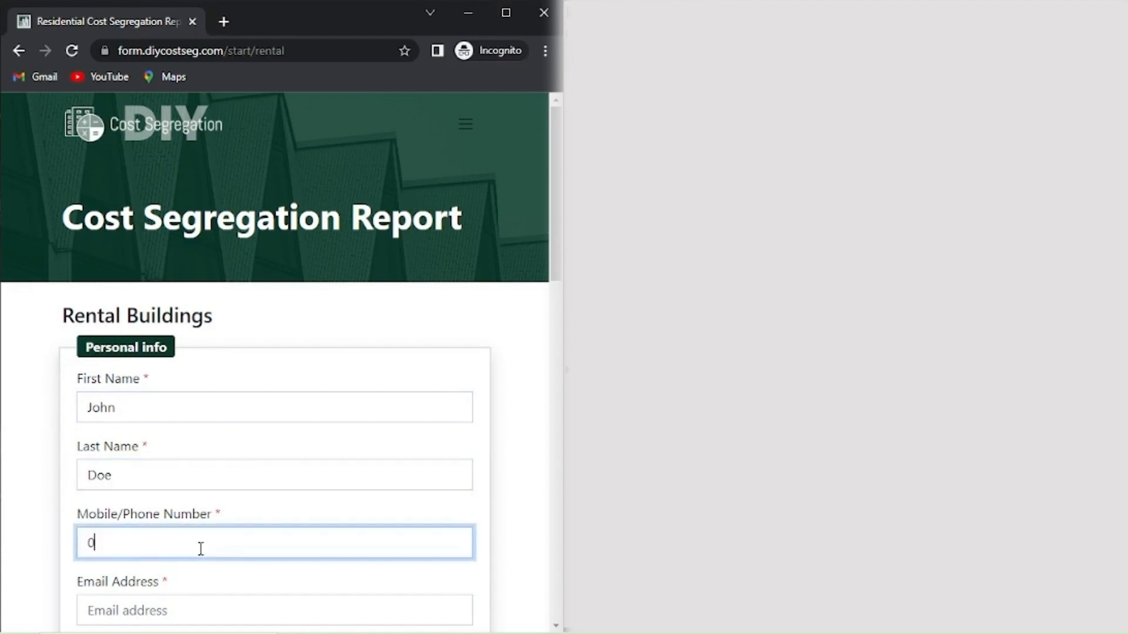
{"action": "type", "text": "123456789"}
{"action": "scroll", "coordinate": [200, 549], "scroll_direction": "down", "scroll_amount": 2}
{"action": "left_click", "coordinate": [168, 521]}
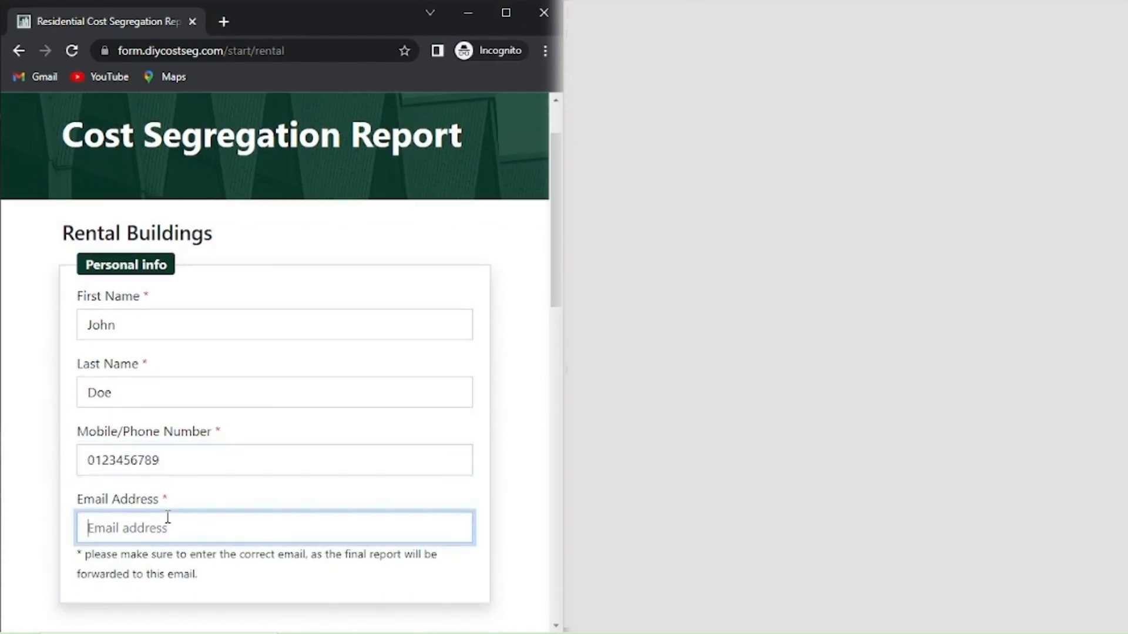
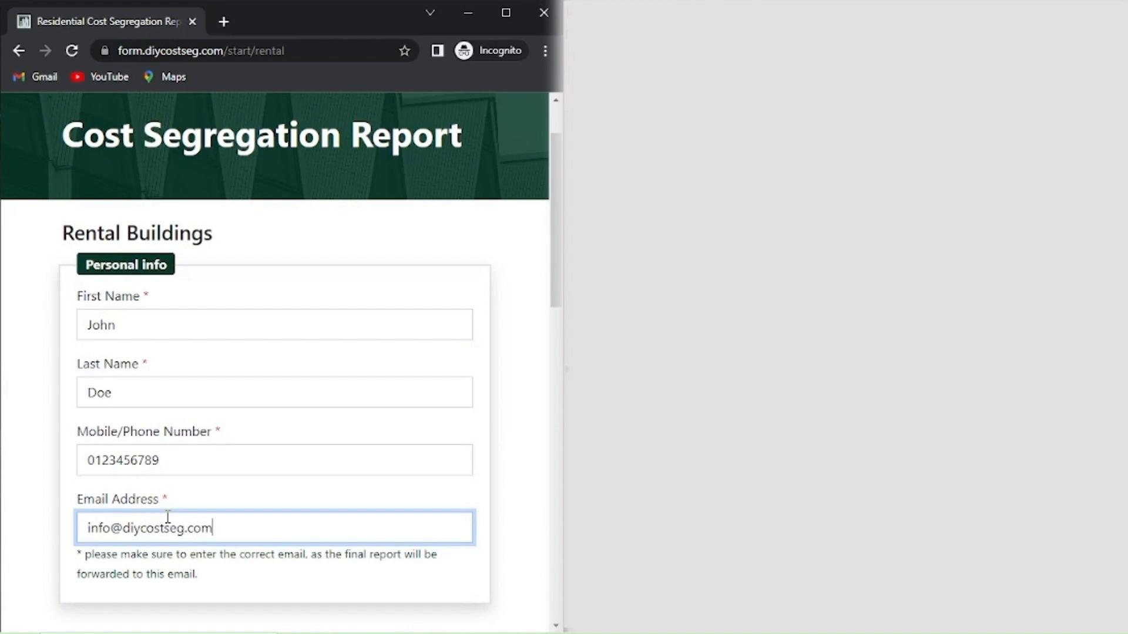
{"action": "scroll", "coordinate": [277, 444], "scroll_direction": "down", "scroll_amount": 5}
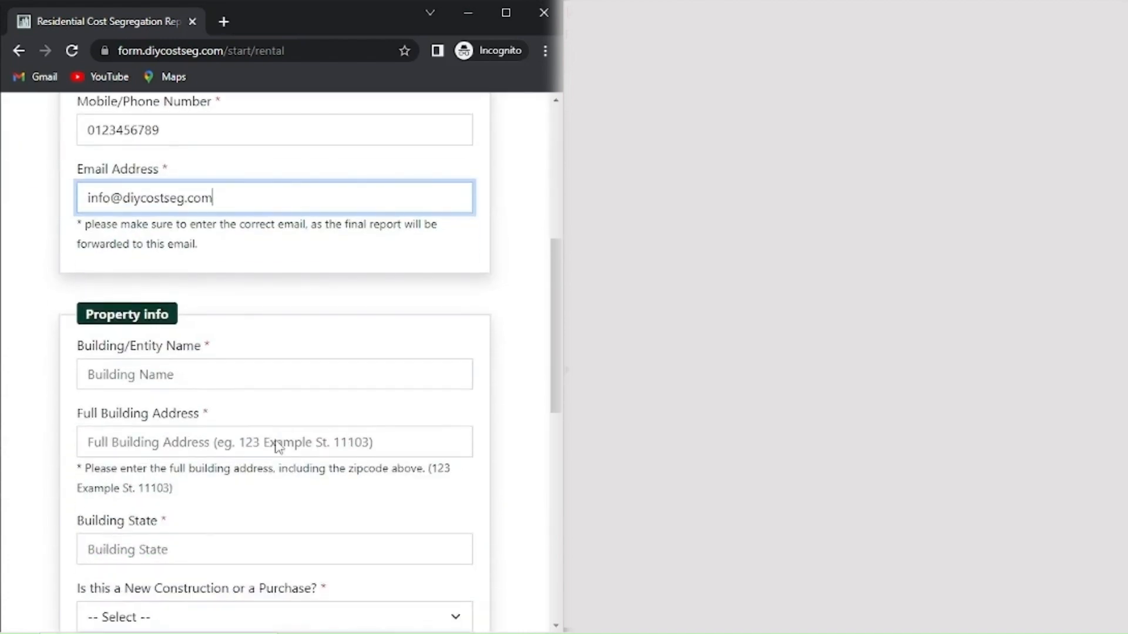
Enter Sunshine LLC as the entity name, the building's street address with zip, and state FL.
{"action": "left_click", "coordinate": [196, 377]}
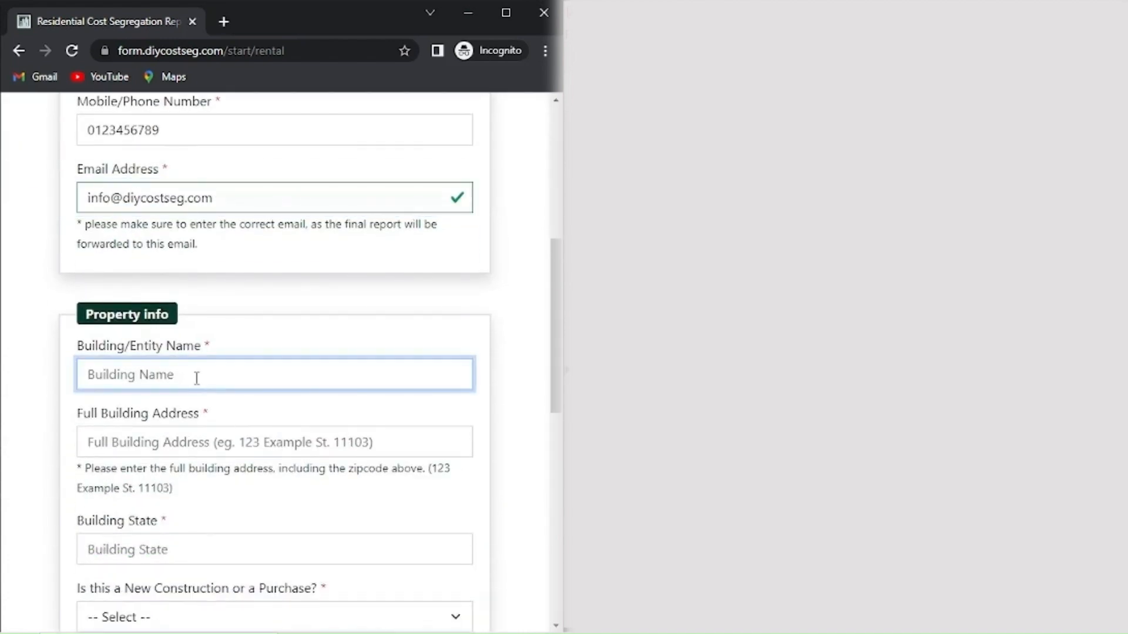
{"action": "type", "text": "Sunshine LLC"}
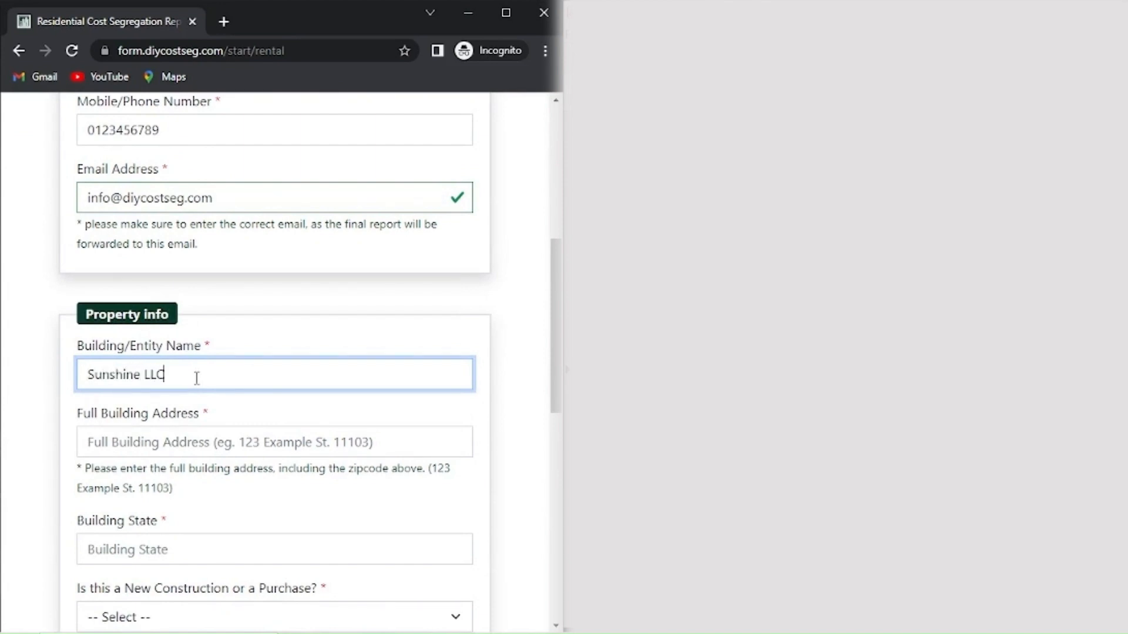
{"action": "left_click", "coordinate": [146, 440]}
{"action": "type", "text": "123"}
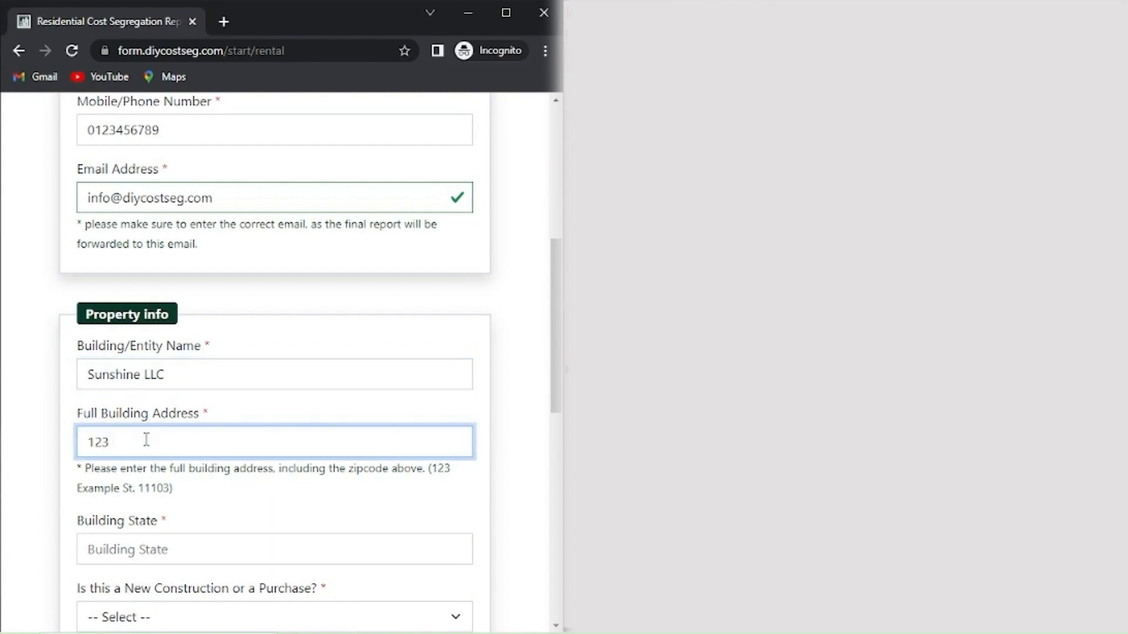
{"action": "type", "text": " Test Ave"}
{"action": "scroll", "coordinate": [244, 443], "scroll_direction": "down", "scroll_amount": 1}
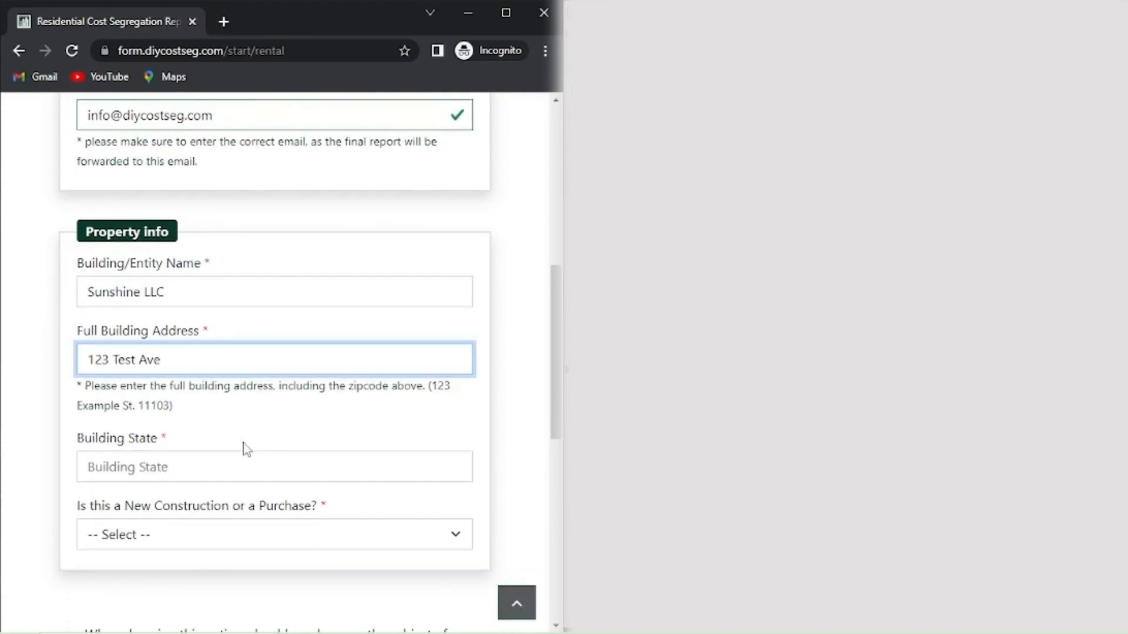
{"action": "type", "text": "12345"}
{"action": "left_click", "coordinate": [217, 466]}
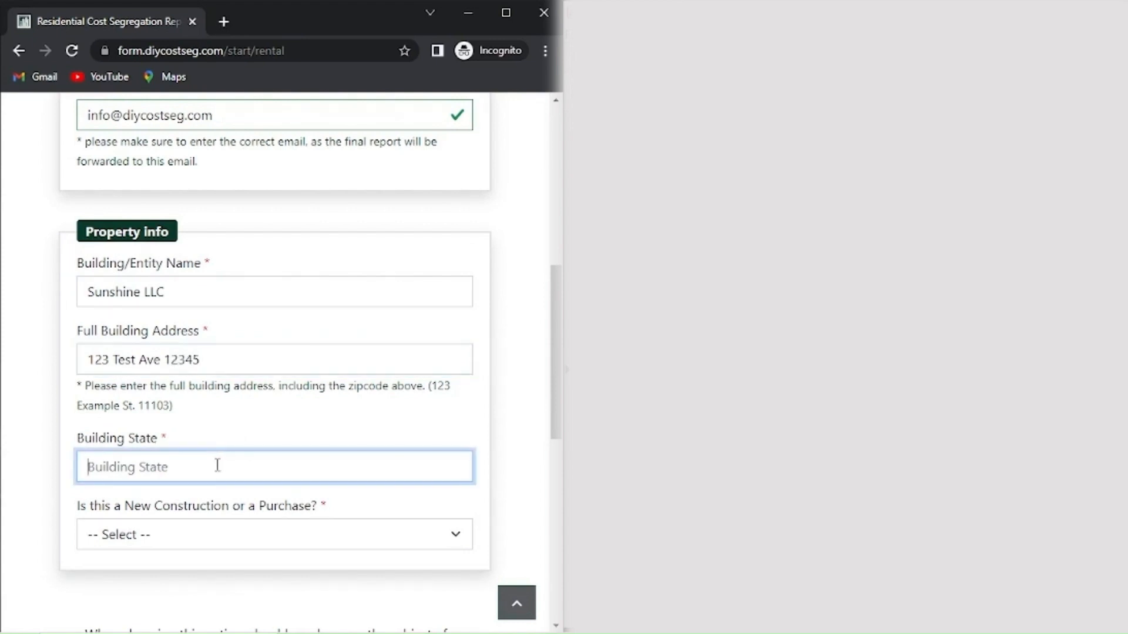
{"action": "type", "text": "FL"}
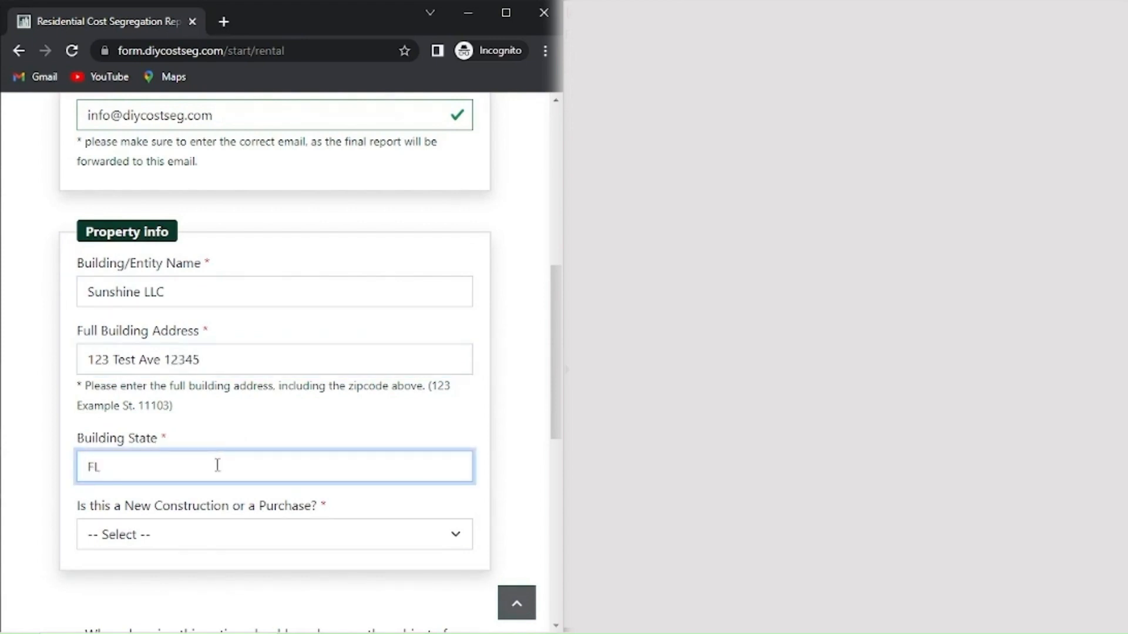
{"action": "scroll", "coordinate": [226, 463], "scroll_direction": "down", "scroll_amount": 3}
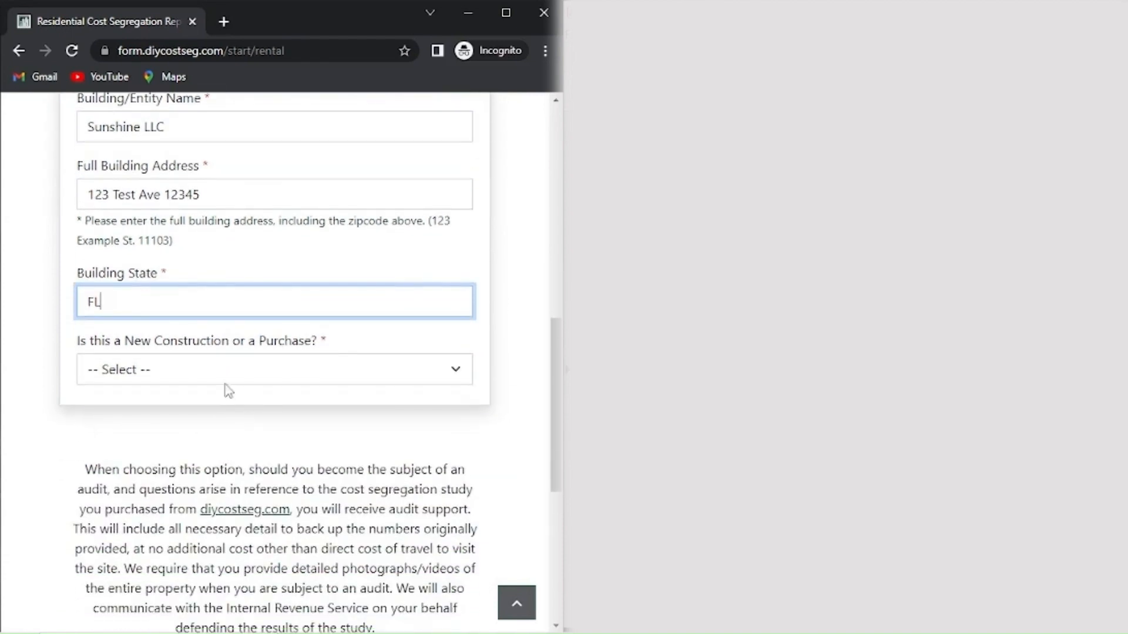
Answer Purchase to 'Is this a New Construction or a Purchase?' and scroll down to the price section.
{"action": "left_click", "coordinate": [237, 369]}
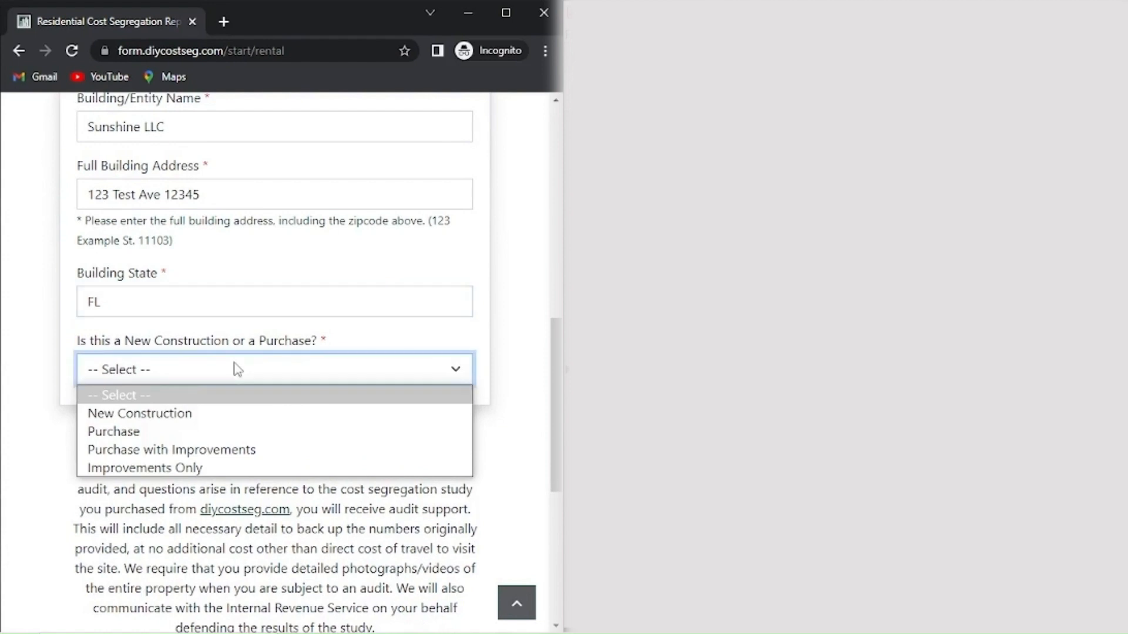
{"action": "left_click", "coordinate": [147, 432]}
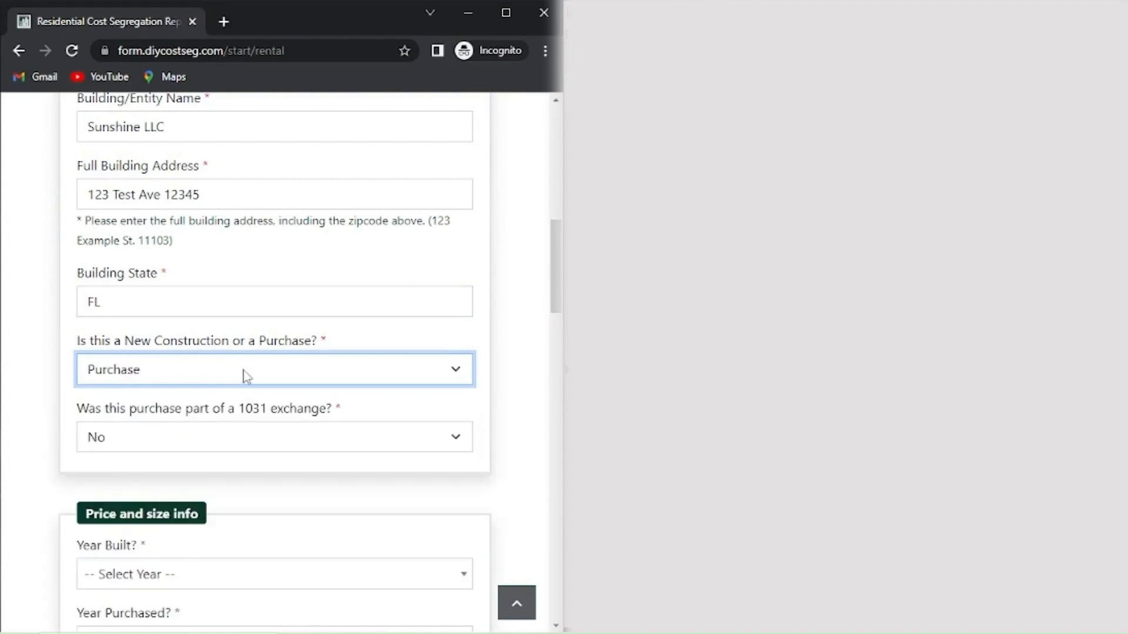
{"action": "scroll", "coordinate": [246, 376], "scroll_direction": "down", "scroll_amount": 2}
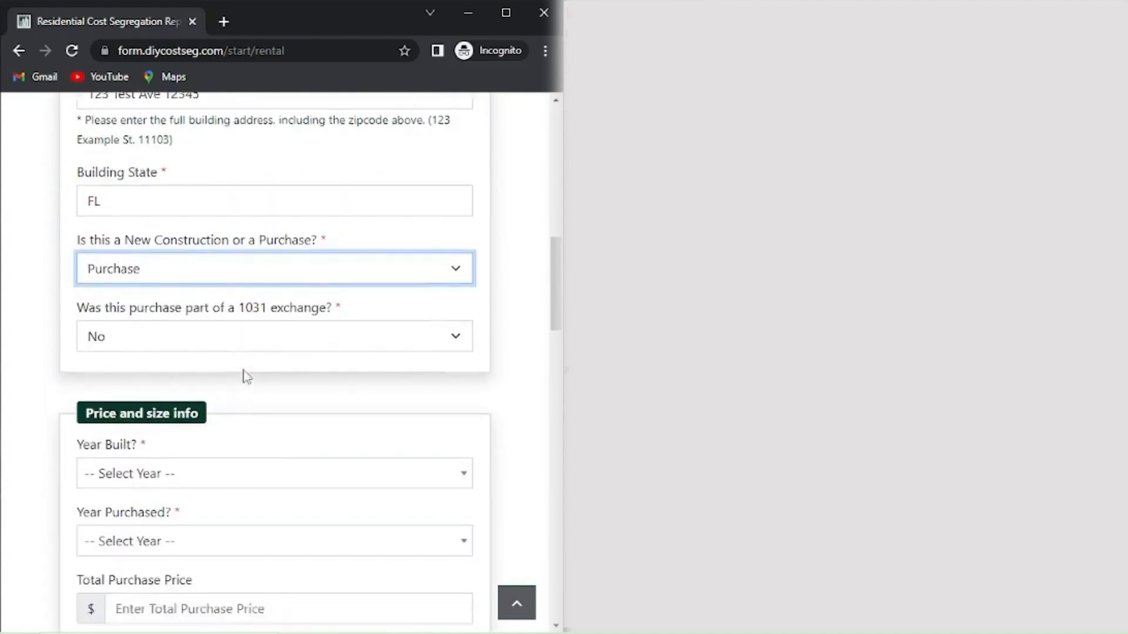
{"action": "scroll", "coordinate": [247, 377], "scroll_direction": "down", "scroll_amount": 1}
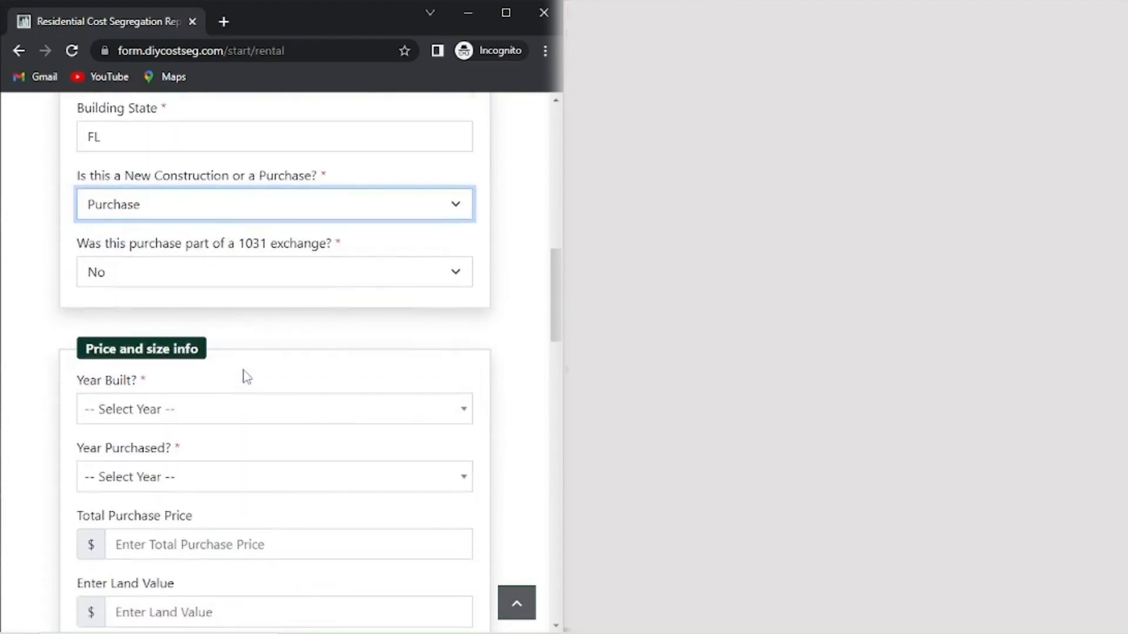
{"action": "scroll", "coordinate": [246, 377], "scroll_direction": "down", "scroll_amount": 1}
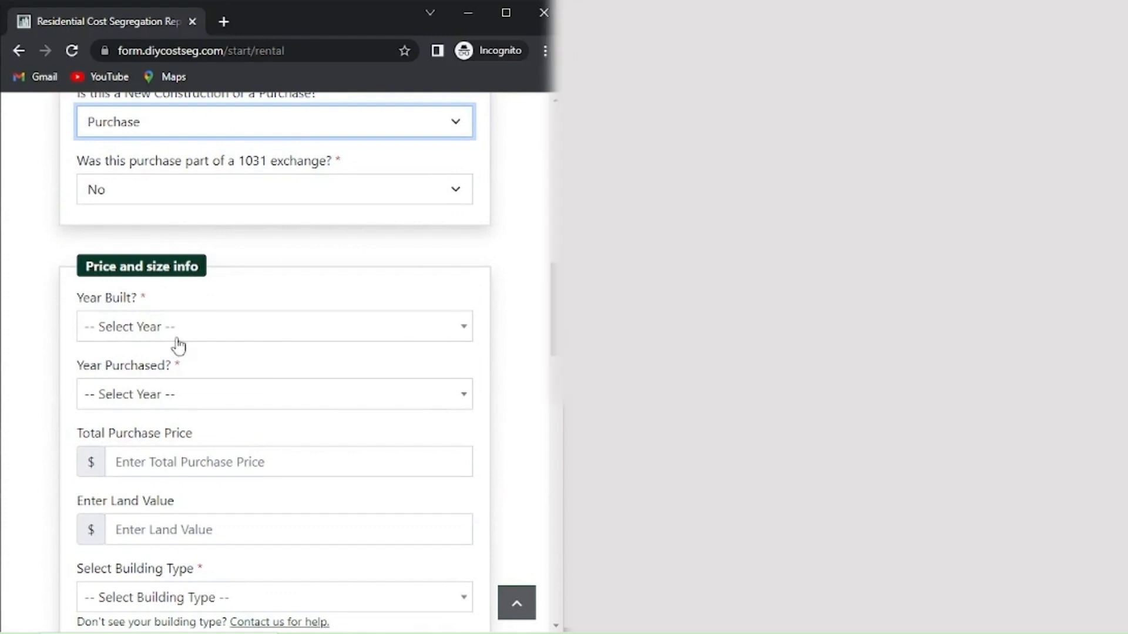
Set Year Built to 2019, Year Purchased to 2023 and the total purchase price to 864,230.00.
{"action": "left_click", "coordinate": [144, 327]}
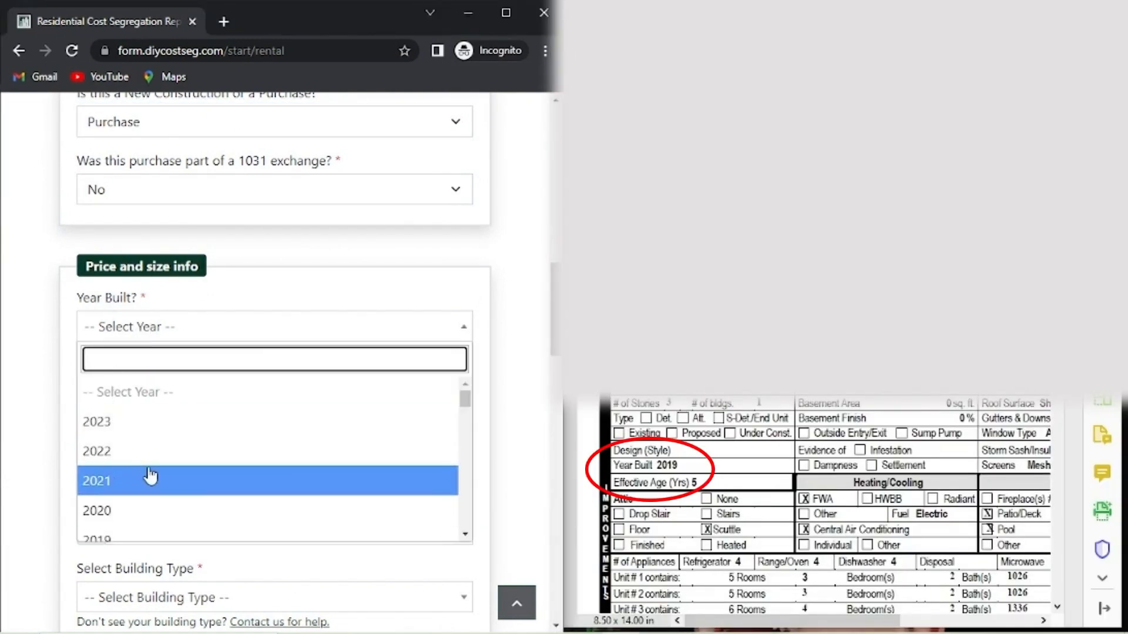
{"action": "scroll", "coordinate": [151, 477], "scroll_direction": "down", "scroll_amount": 1}
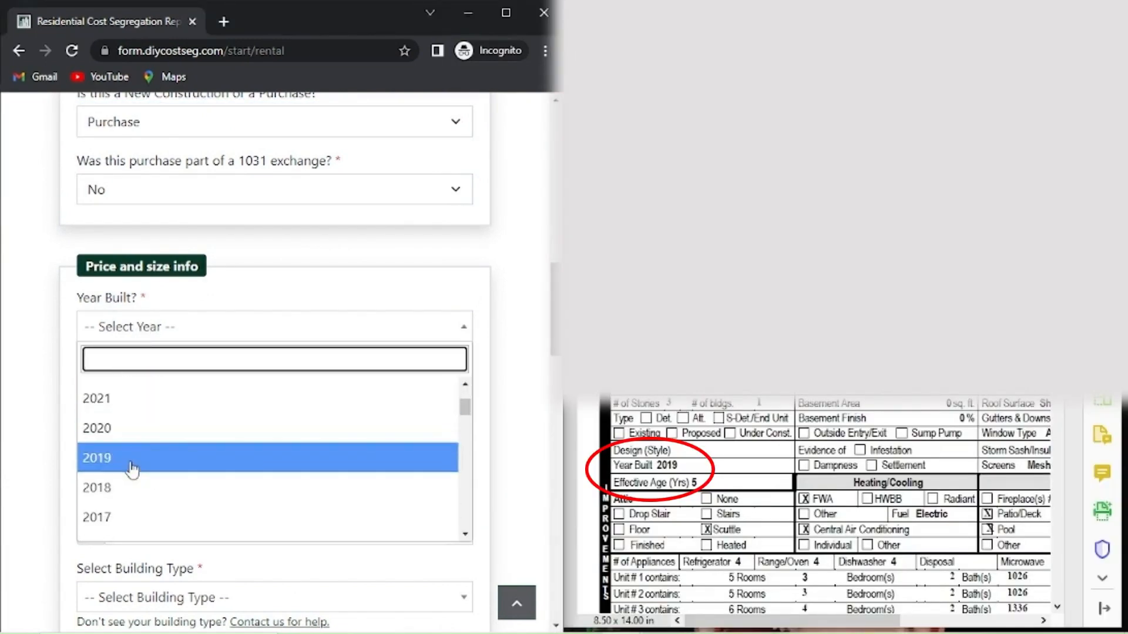
{"action": "left_click", "coordinate": [132, 460]}
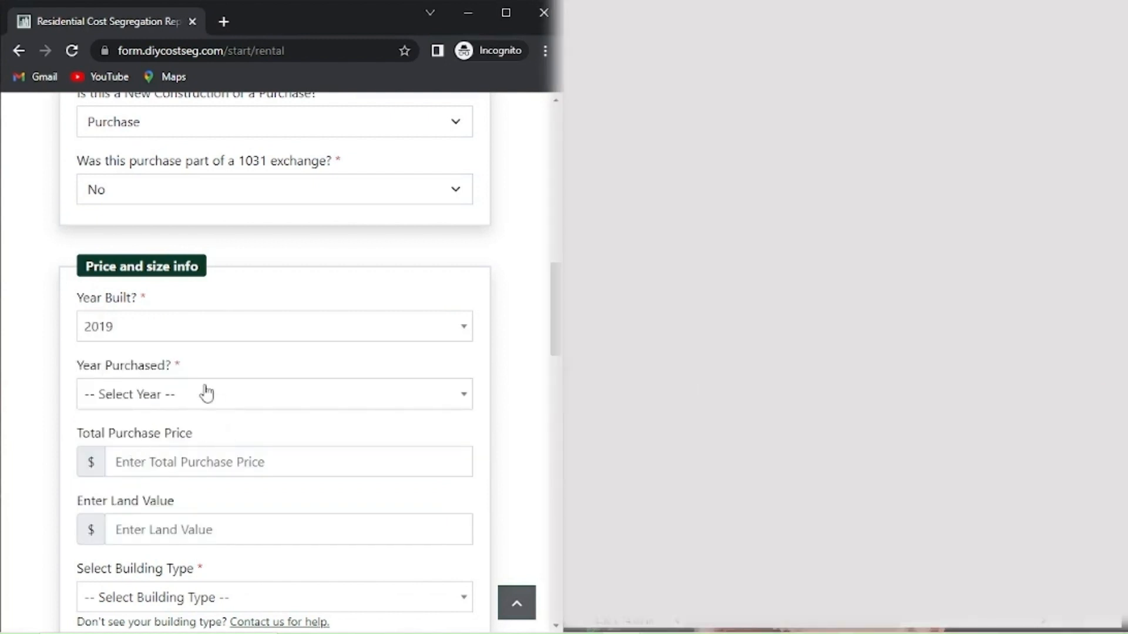
{"action": "left_click", "coordinate": [206, 393]}
{"action": "left_click", "coordinate": [120, 491]}
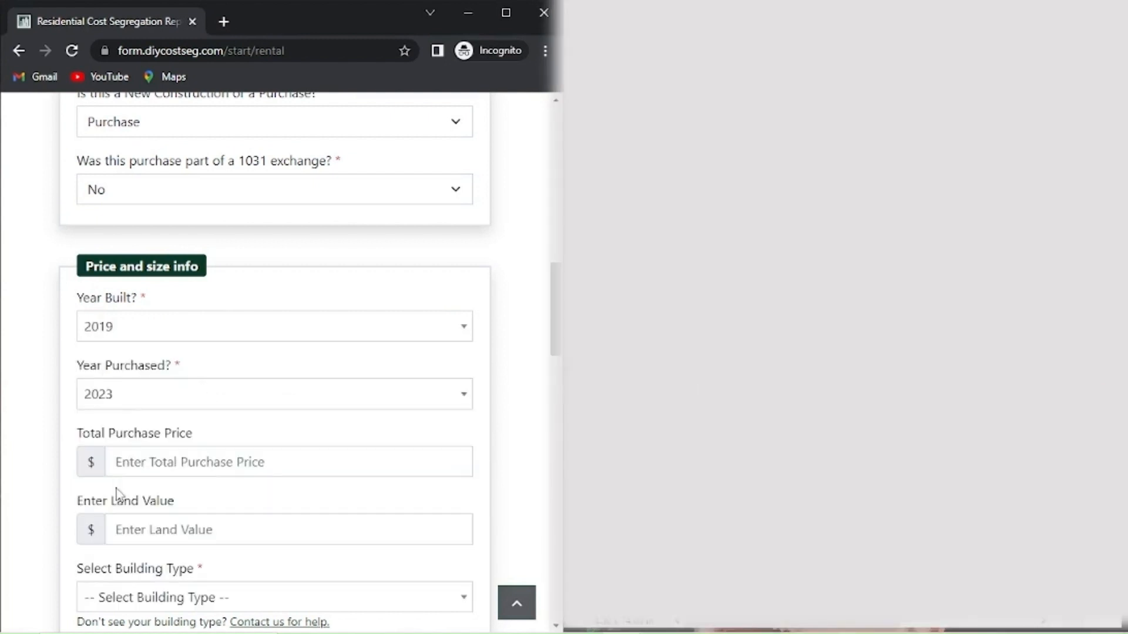
{"action": "left_click", "coordinate": [186, 460]}
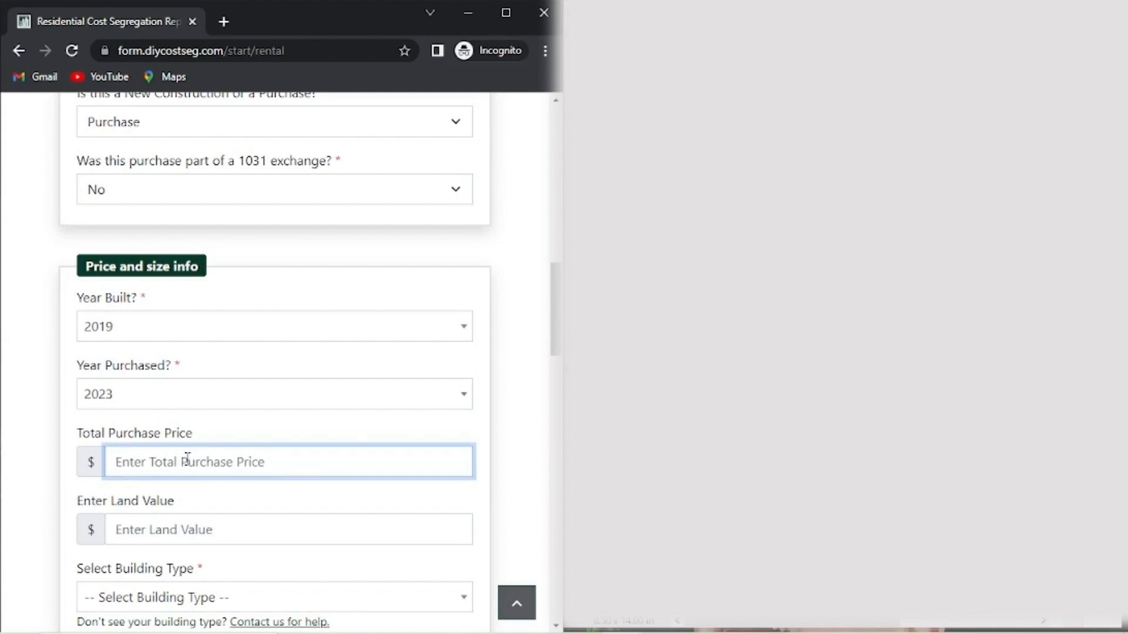
{"action": "type", "text": "8"}
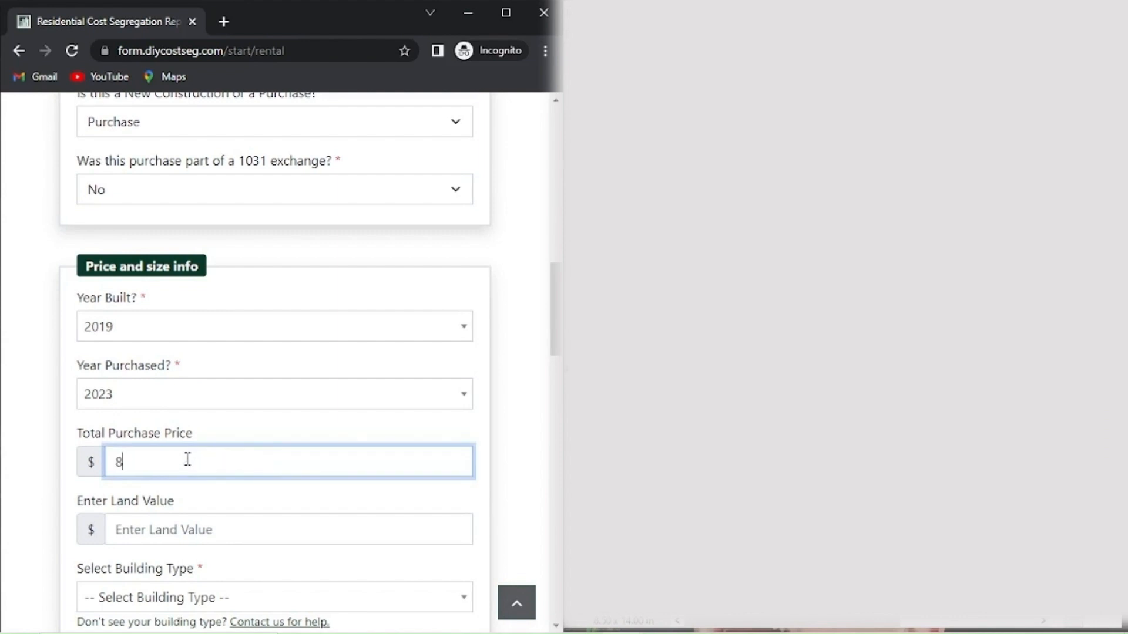
{"action": "type", "text": "6,"}
{"action": "type", "text": "4,230"}
Enter a land value of 172,846.00 and choose Rental Home/ Duplex/ Triplex/ 4-Plex as building type.
{"action": "left_click", "coordinate": [189, 536]}
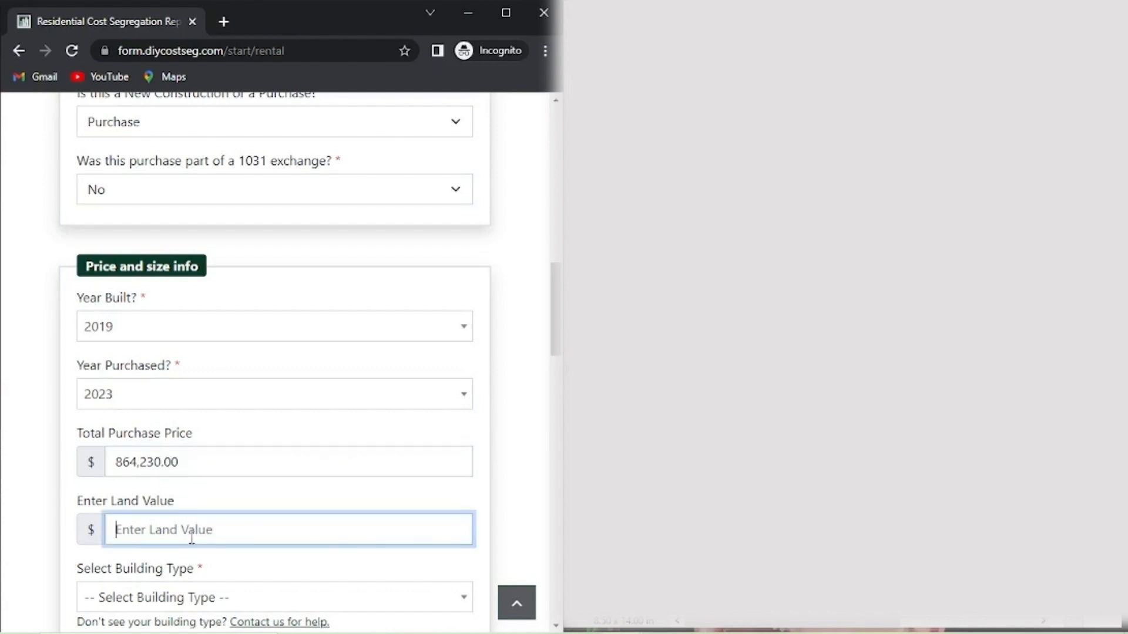
{"action": "type", "text": "17,2846"}
{"action": "scroll", "coordinate": [191, 538], "scroll_direction": "down", "scroll_amount": 3}
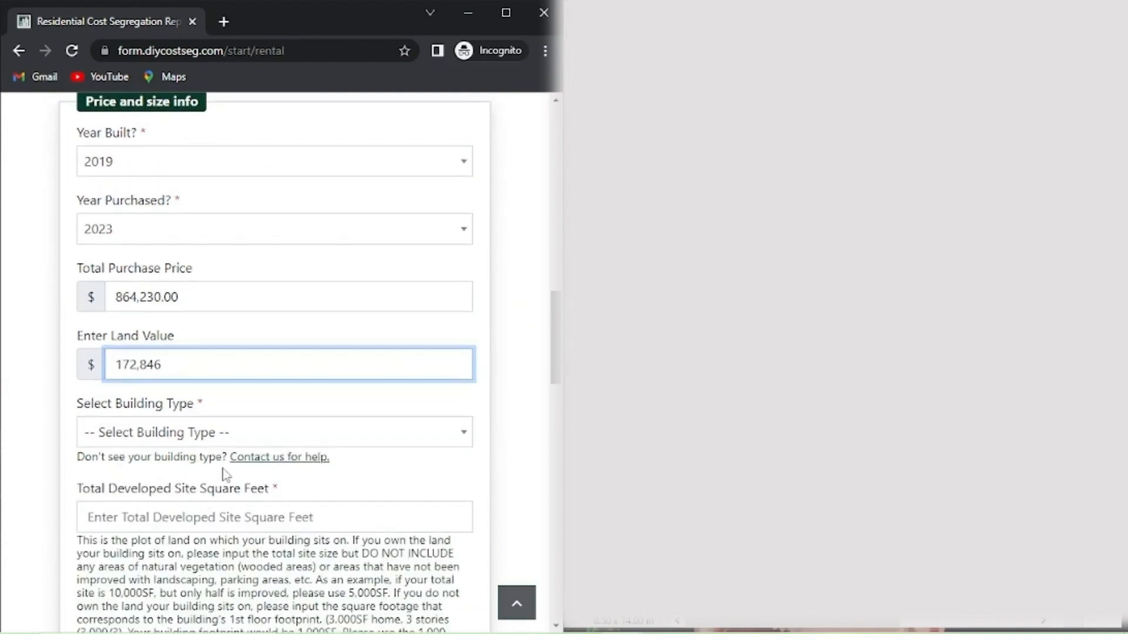
{"action": "left_click", "coordinate": [220, 438]}
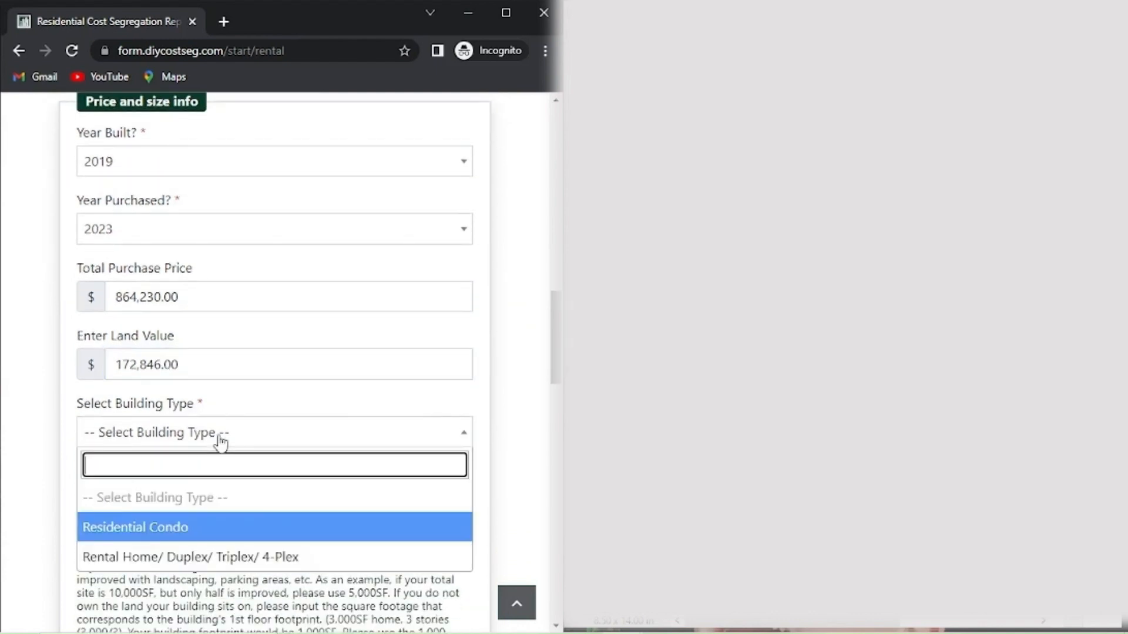
{"action": "left_click", "coordinate": [146, 557]}
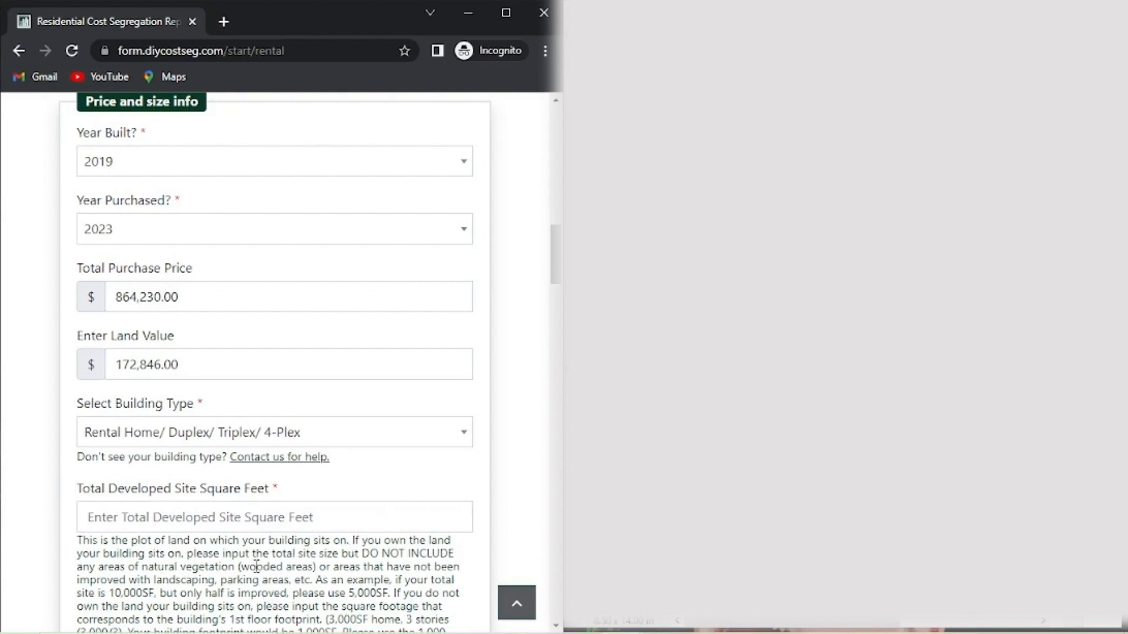
{"action": "left_click", "coordinate": [239, 518]}
Enter 5,893 as the Total Developed Site Square Feet.
{"action": "type", "text": "5,893"}
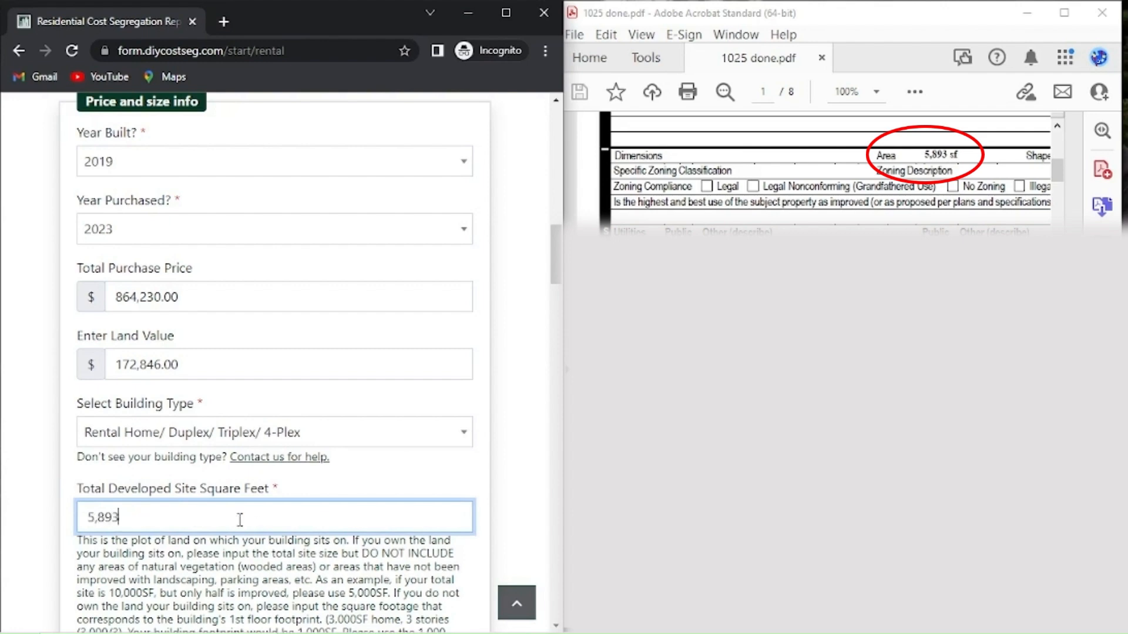
{"action": "scroll", "coordinate": [239, 520], "scroll_direction": "down", "scroll_amount": 5}
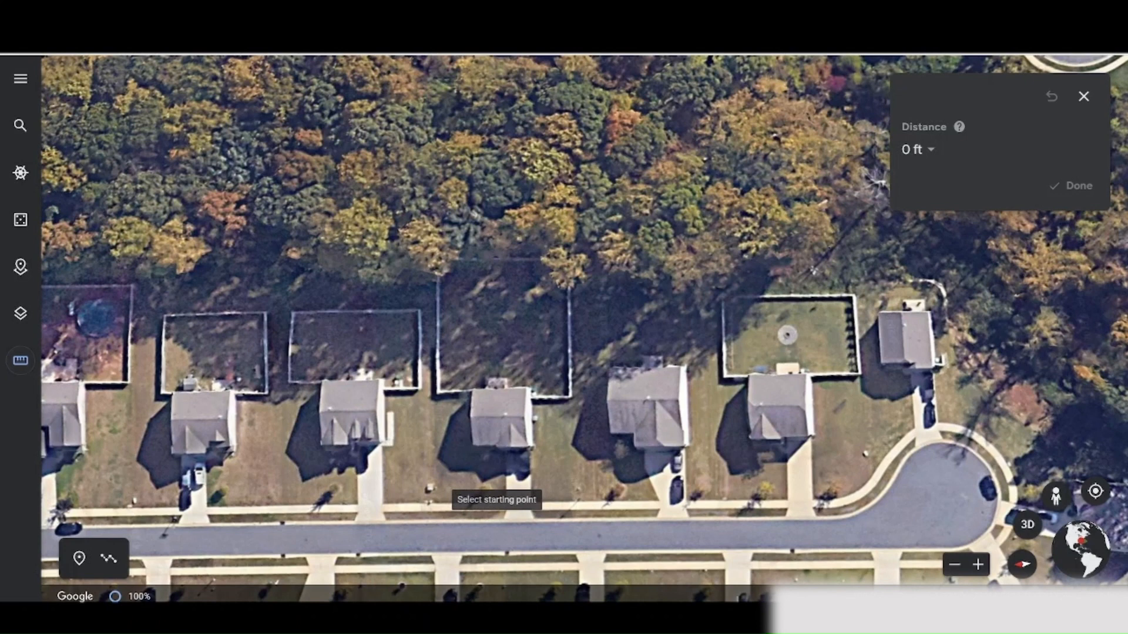
Outline the lot in Google Earth from the sidewalk to its back edge and close it to read the area.
{"action": "left_click", "coordinate": [432, 501]}
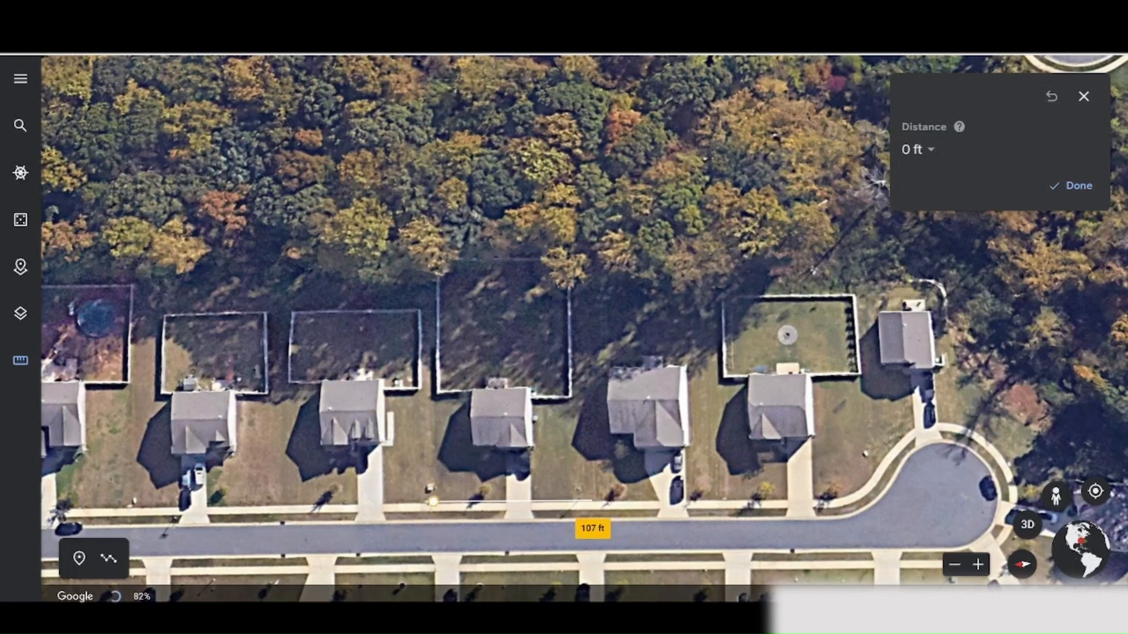
{"action": "left_click", "coordinate": [593, 500]}
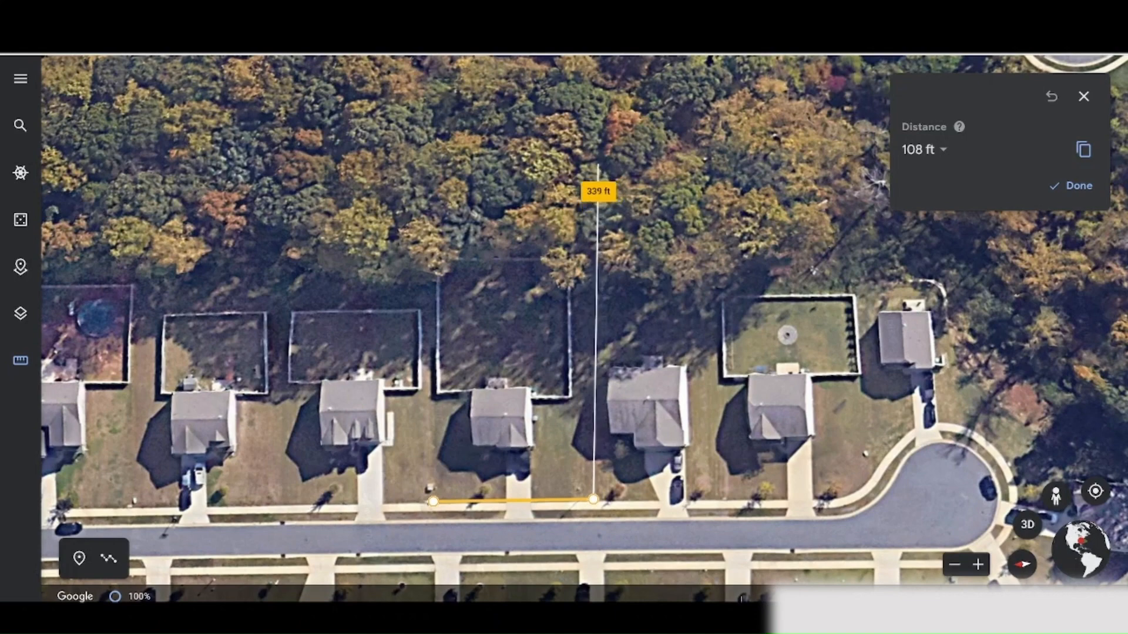
{"action": "left_click", "coordinate": [597, 164]}
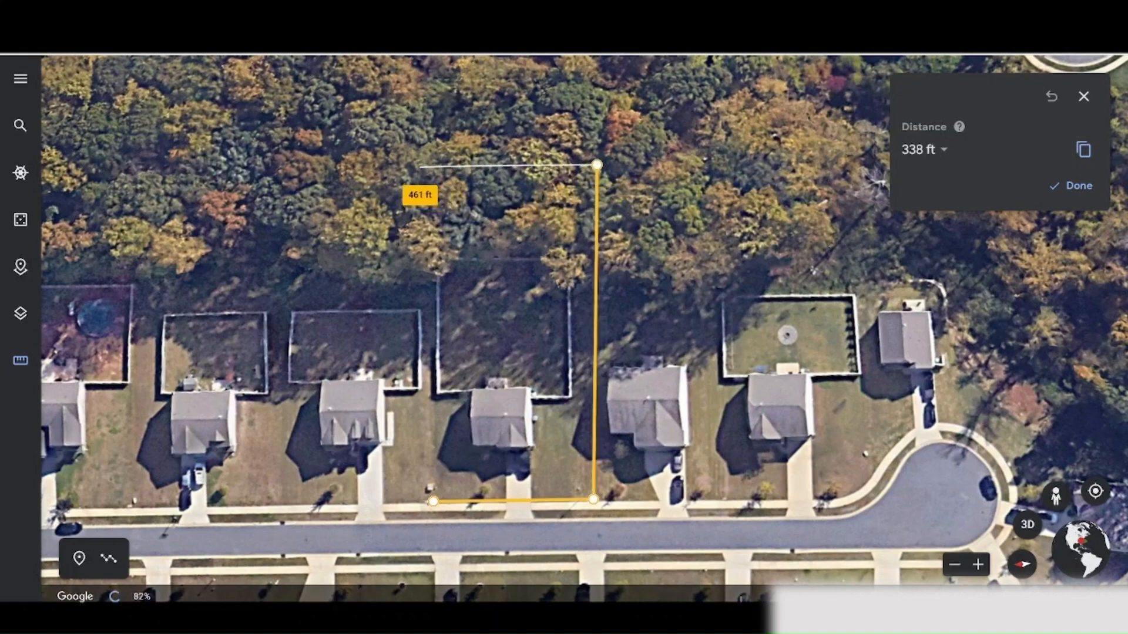
{"action": "left_click", "coordinate": [420, 166]}
{"action": "left_click", "coordinate": [433, 501]}
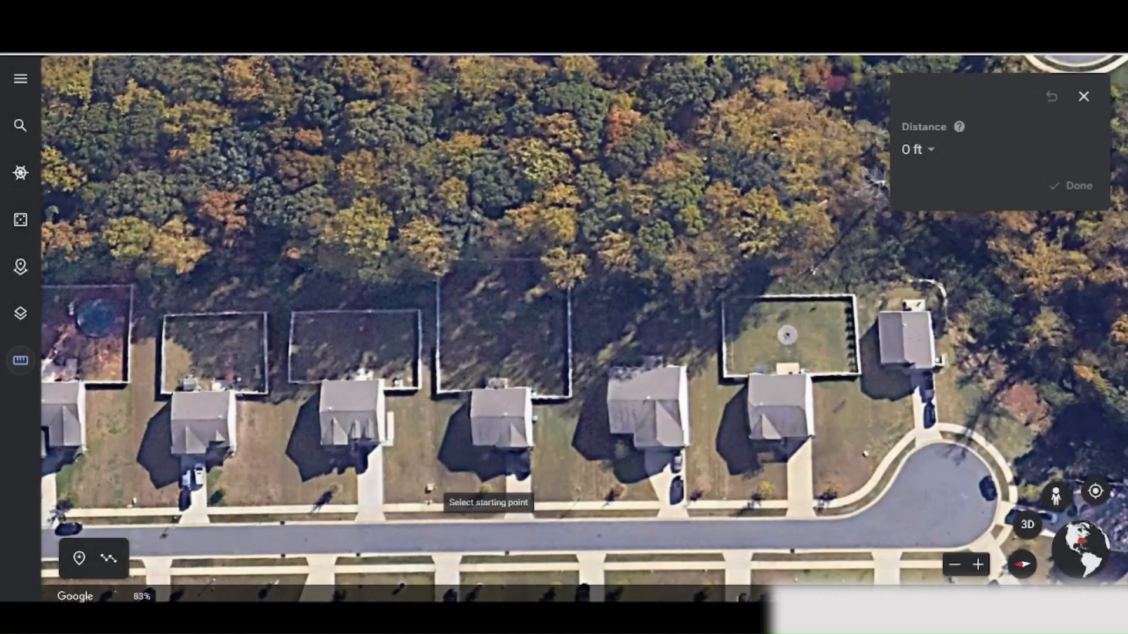
Redo the lot measurement as a shallower rectangle from the sidewalk and close it to read its area.
{"action": "left_click", "coordinate": [424, 503]}
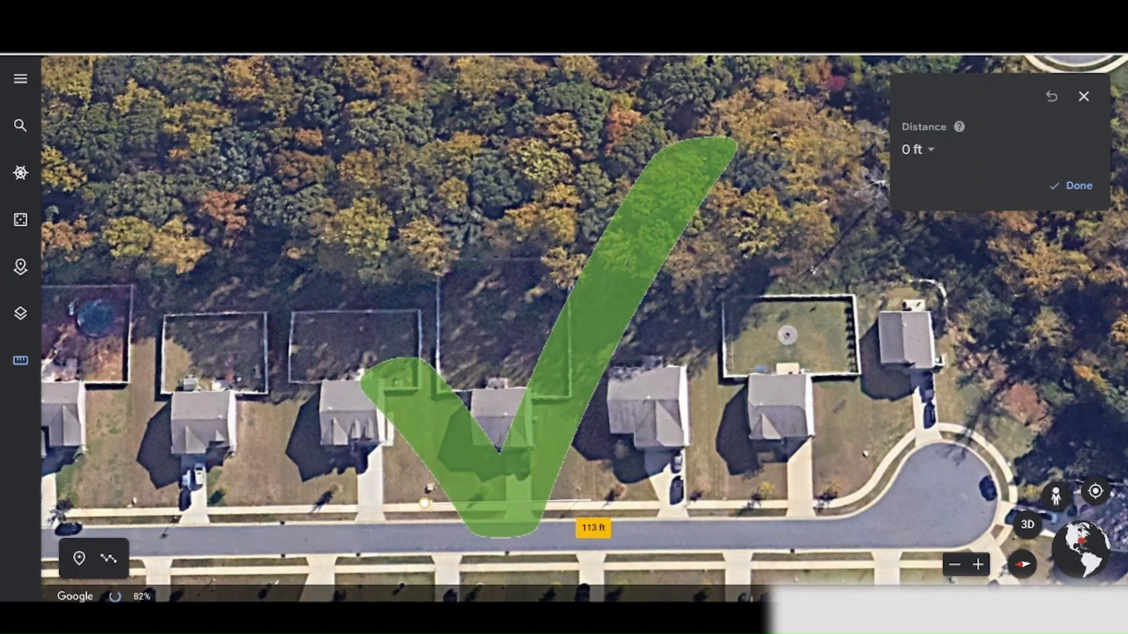
{"action": "left_click", "coordinate": [596, 499]}
{"action": "left_click", "coordinate": [595, 243]}
{"action": "left_click", "coordinate": [422, 243]}
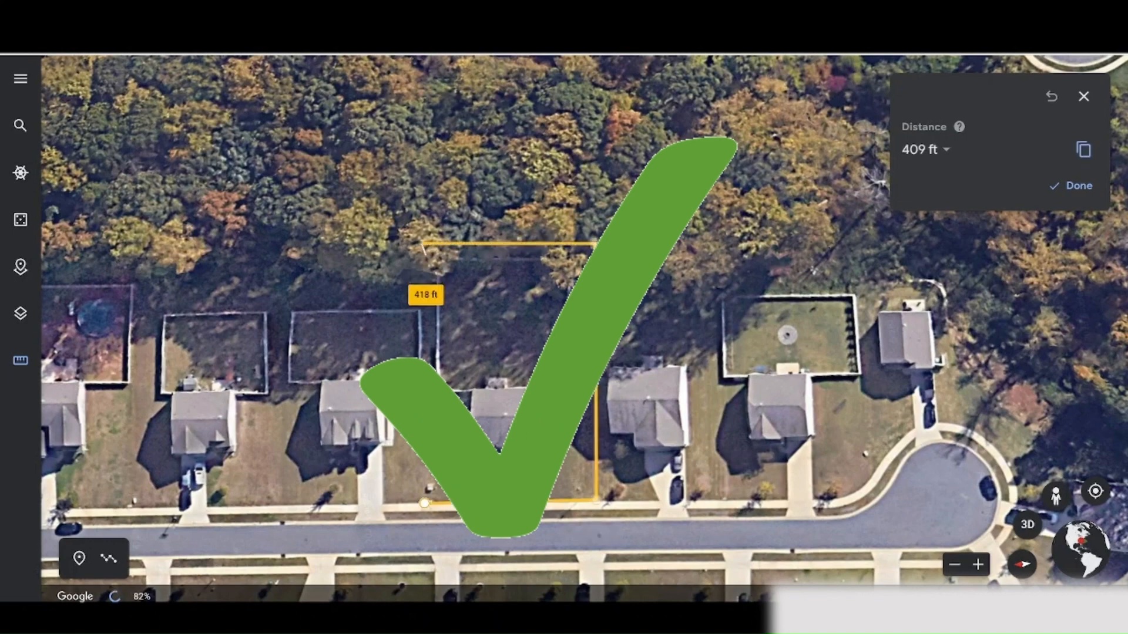
{"action": "left_click", "coordinate": [425, 504]}
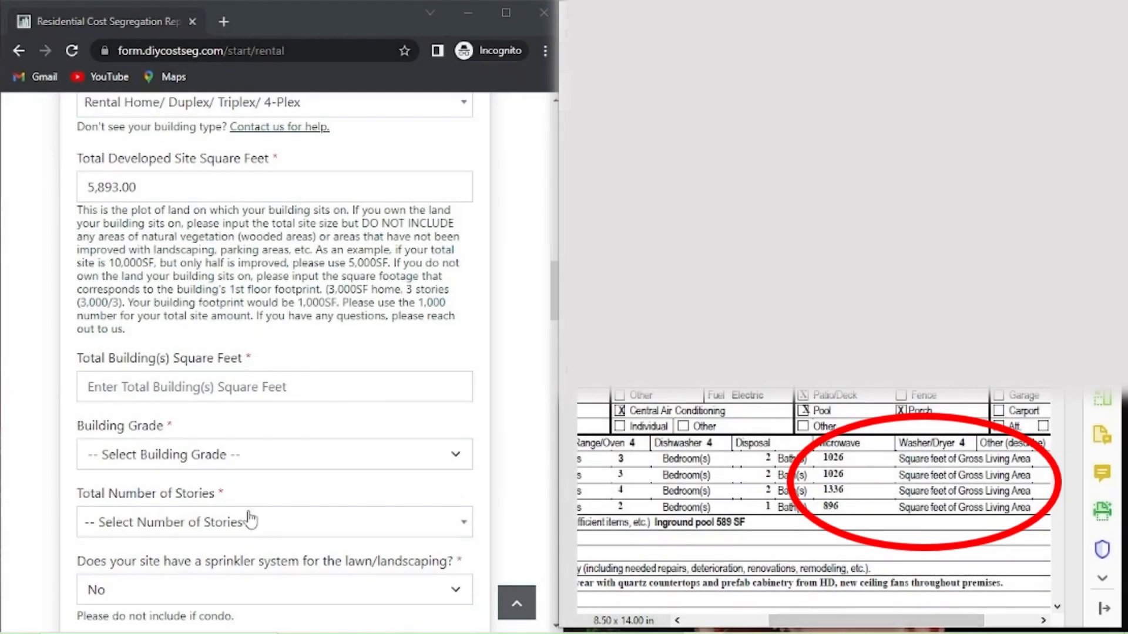
Enter 4,284 total building square feet and set the building grade to Better.
{"action": "left_click", "coordinate": [169, 381]}
{"action": "type", "text": "4,284"}
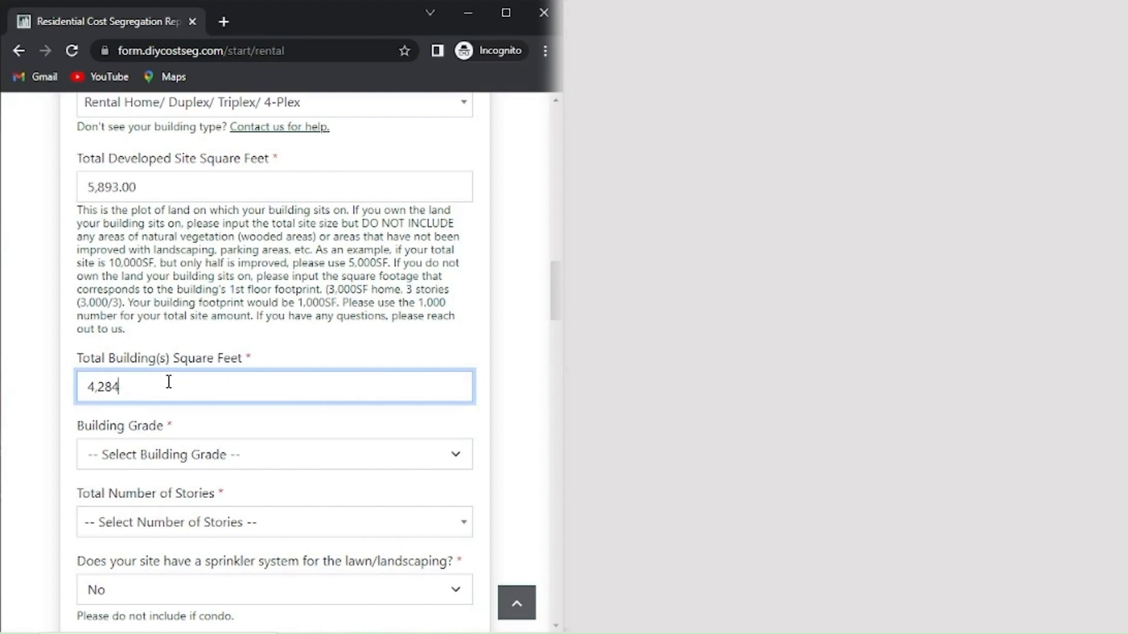
{"action": "left_click", "coordinate": [327, 457]}
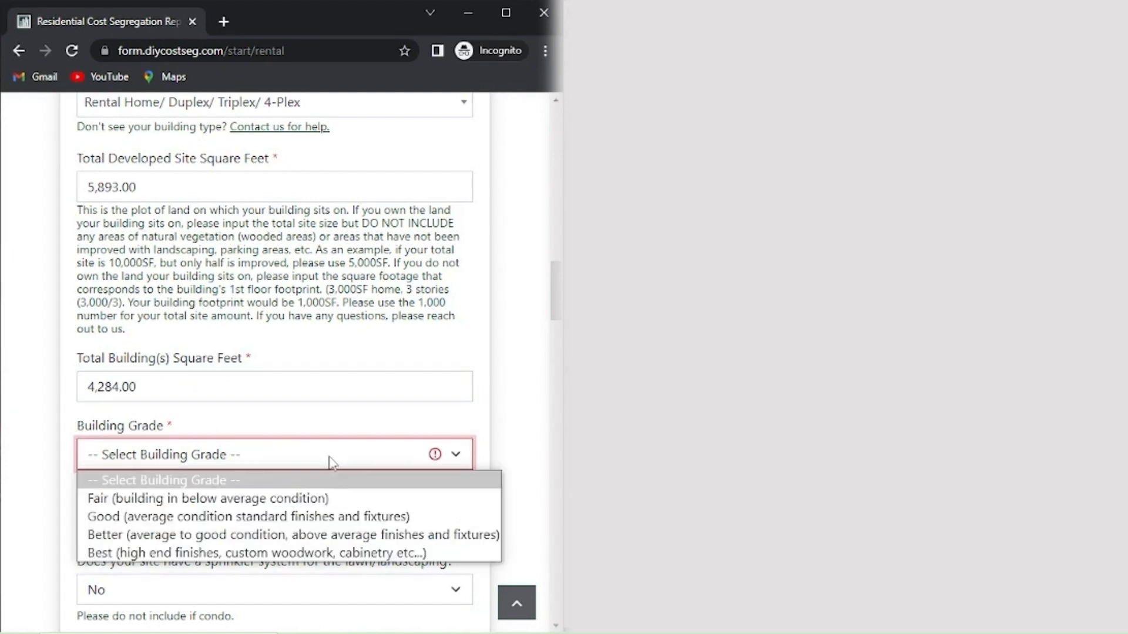
{"action": "left_click", "coordinate": [203, 535]}
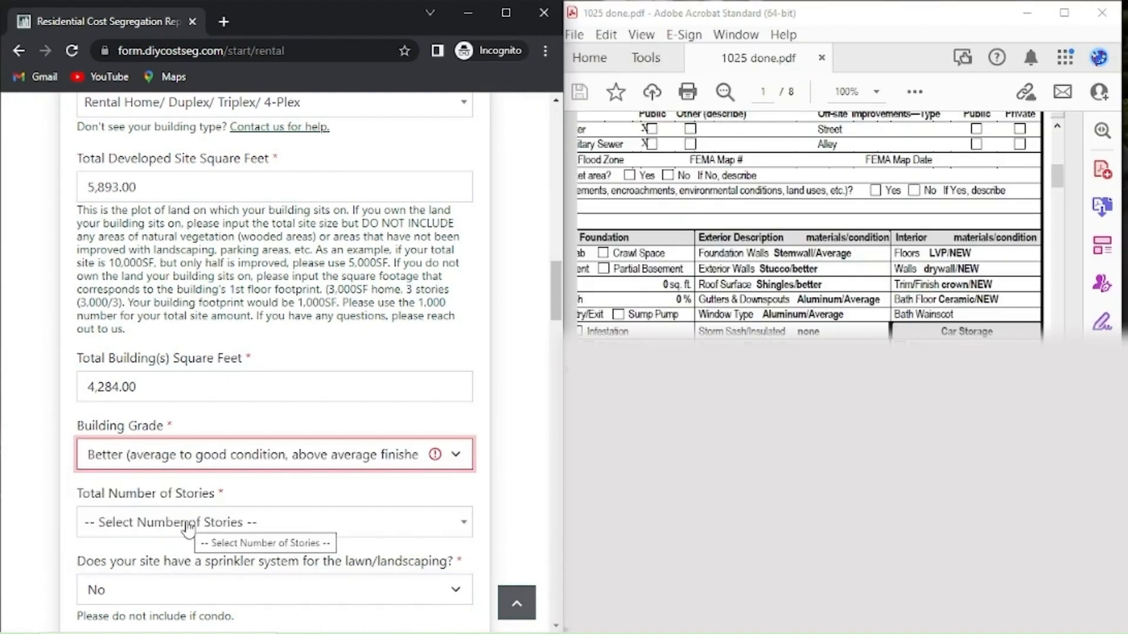
{"action": "left_click_drag", "start_coordinate": [822, 620], "coordinate": [680, 621]}
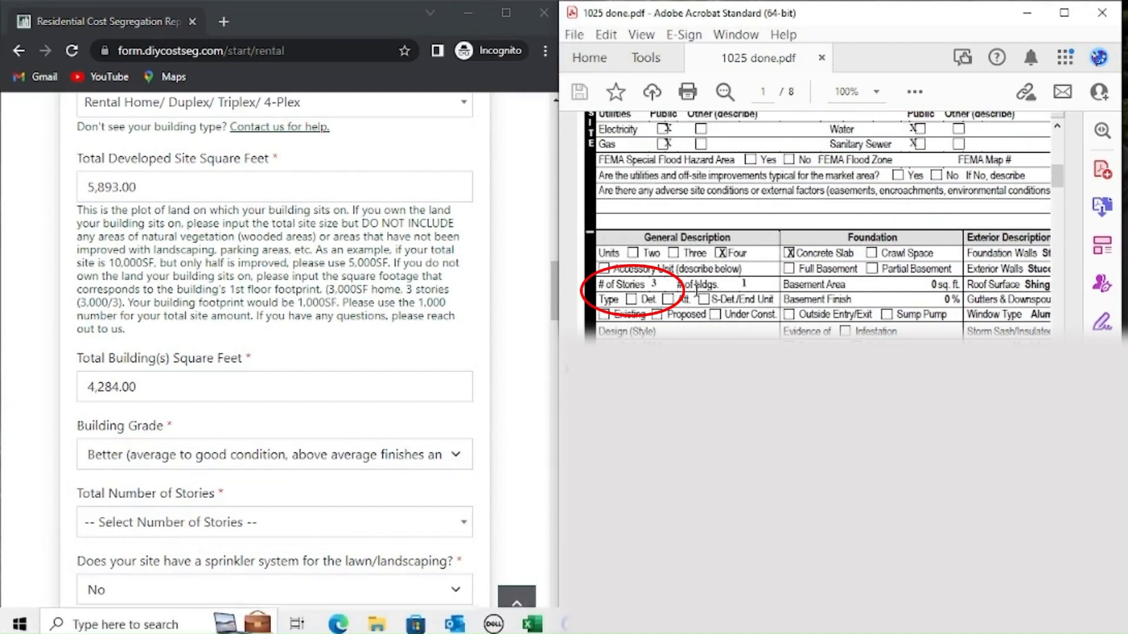
Set the total number of stories to 3 and answer Yes for a lawn sprinkler system.
{"action": "left_click", "coordinate": [180, 527]}
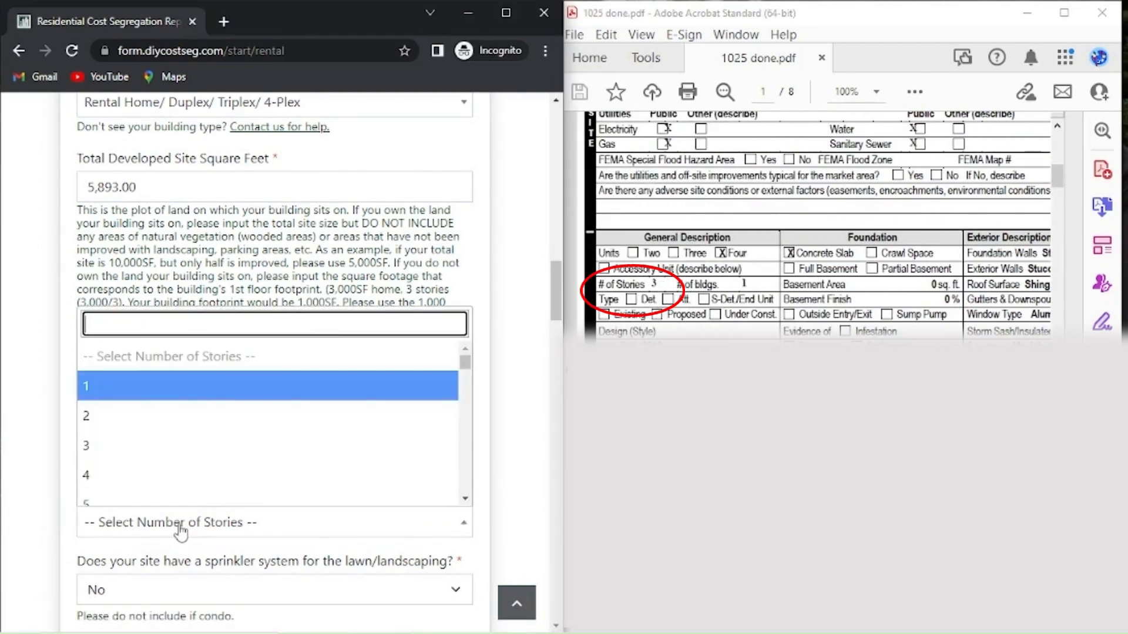
{"action": "left_click", "coordinate": [135, 449]}
{"action": "scroll", "coordinate": [187, 440], "scroll_direction": "down", "scroll_amount": 3}
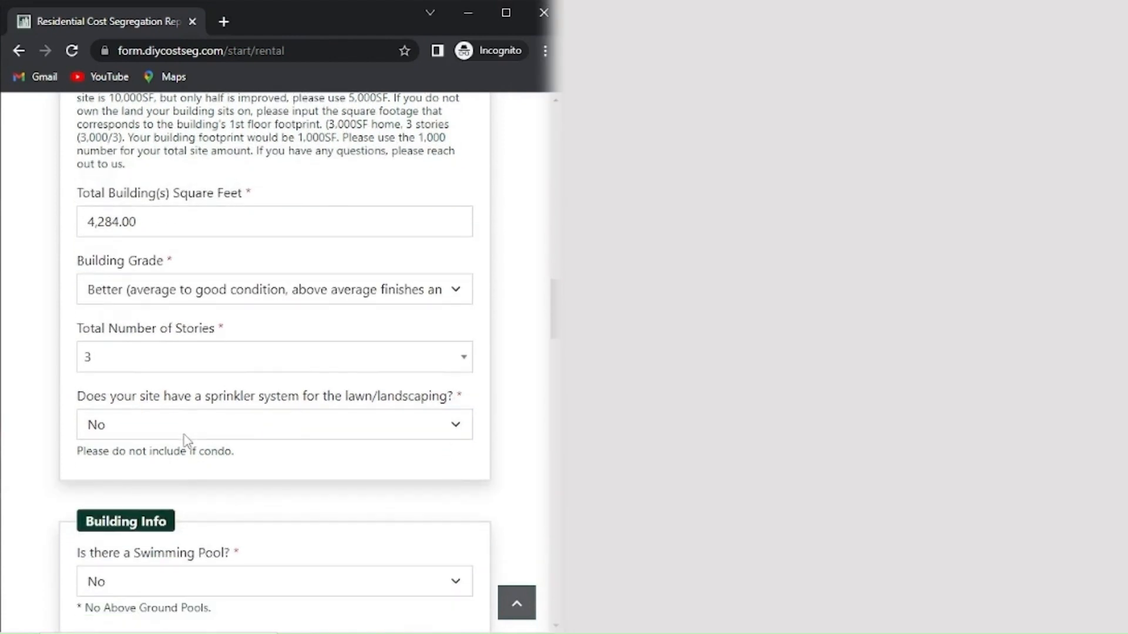
{"action": "left_click", "coordinate": [189, 434]}
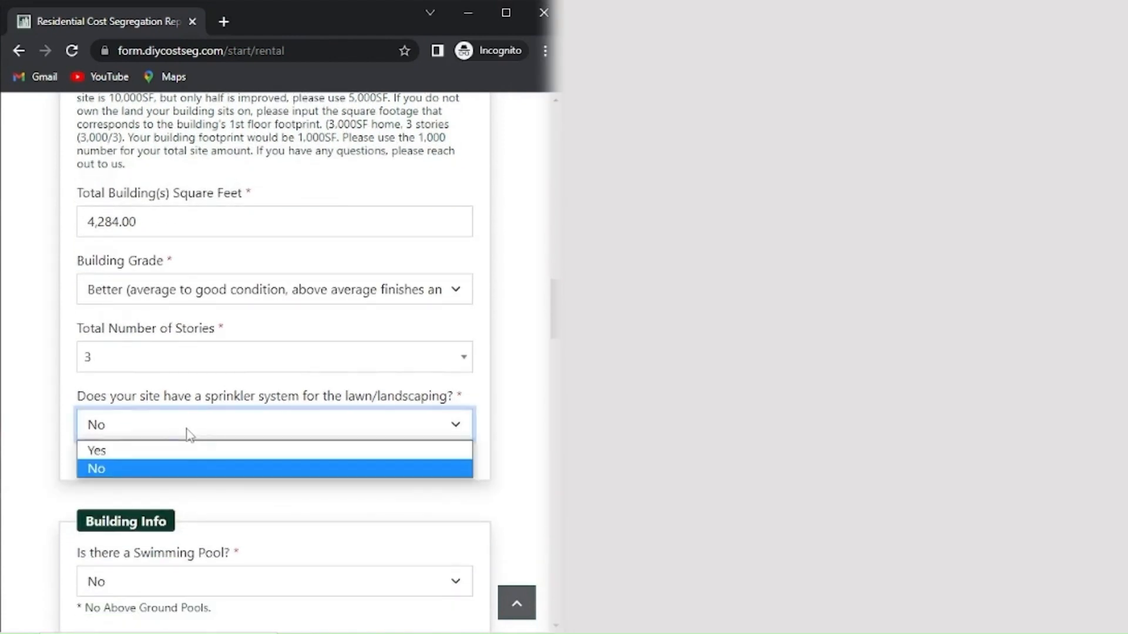
{"action": "left_click", "coordinate": [171, 447]}
{"action": "scroll", "coordinate": [238, 428], "scroll_direction": "down", "scroll_amount": 3}
{"action": "scroll", "coordinate": [238, 428], "scroll_direction": "down", "scroll_amount": 1}
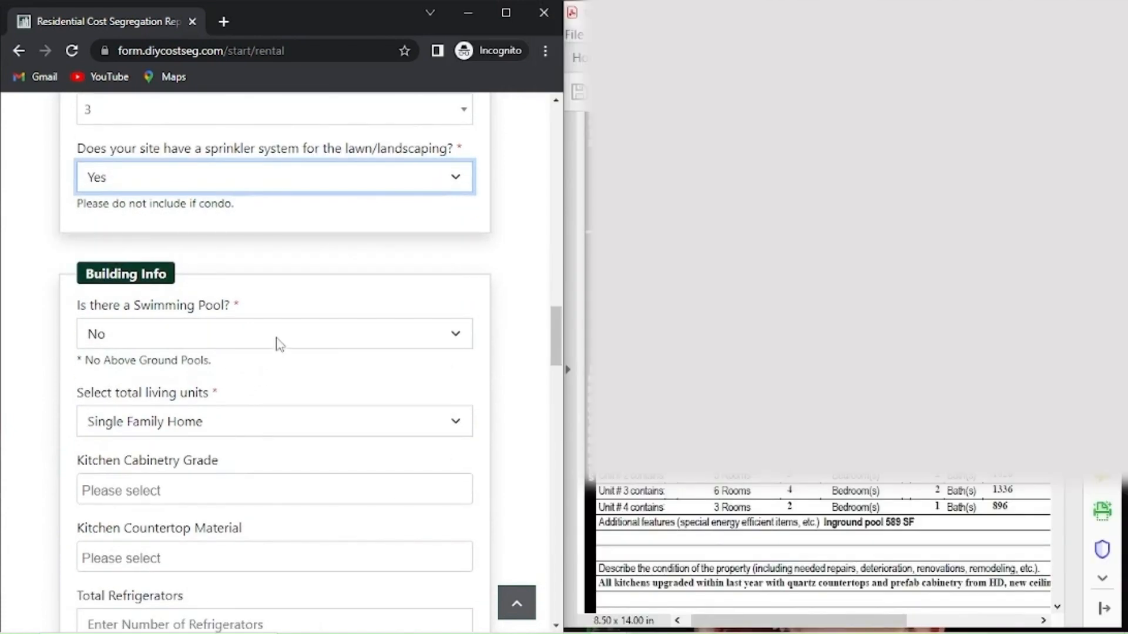
Answer Yes to a swimming pool and enter 589 as the outdoor pool's square feet excluding deck.
{"action": "left_click_drag", "start_coordinate": [775, 620], "coordinate": [855, 611]}
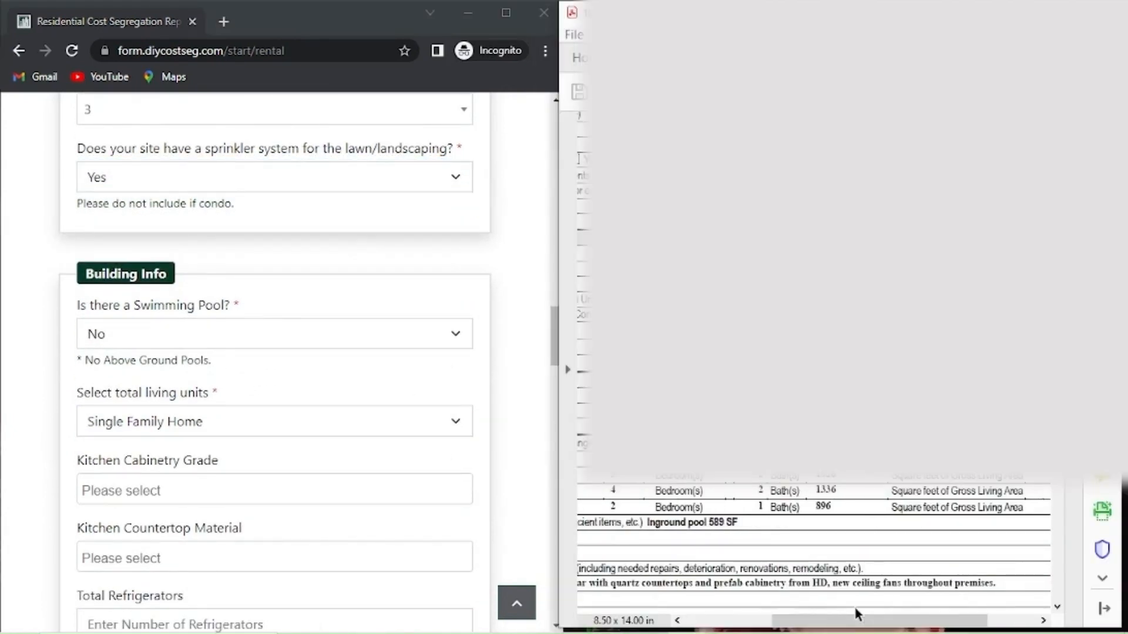
{"action": "left_click", "coordinate": [211, 343]}
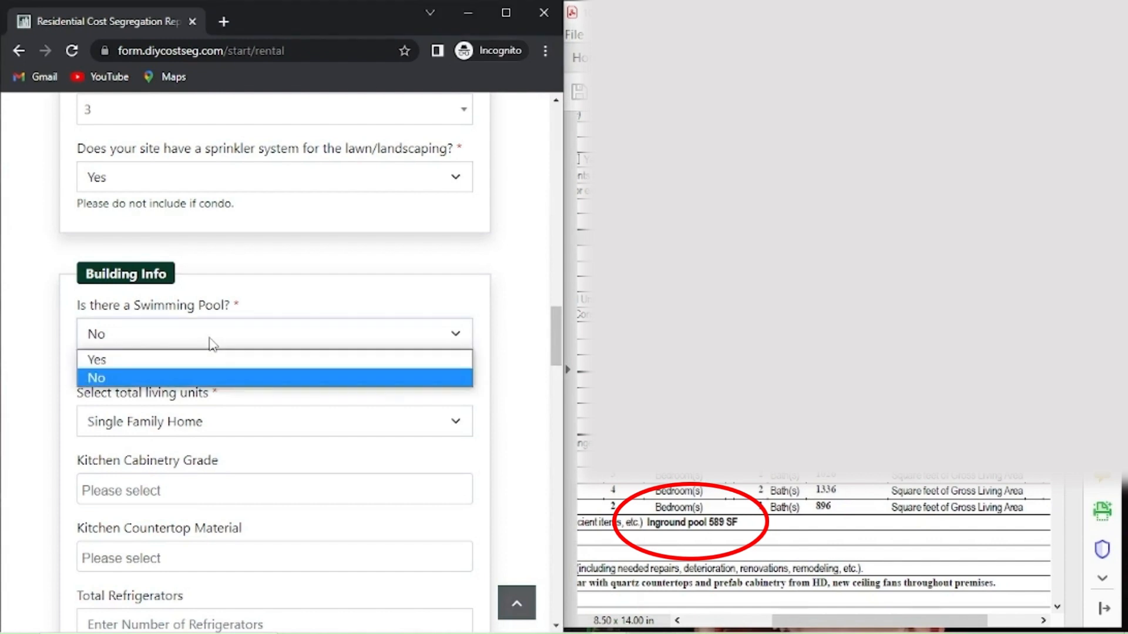
{"action": "left_click", "coordinate": [177, 361]}
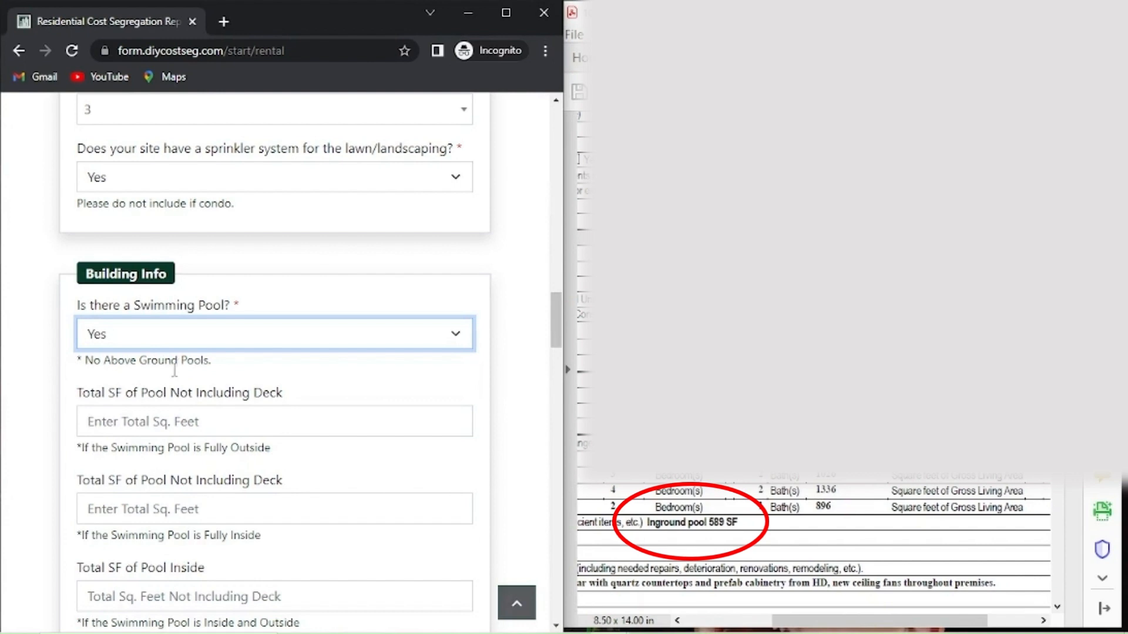
{"action": "left_click", "coordinate": [133, 416]}
{"action": "type", "text": "5"}
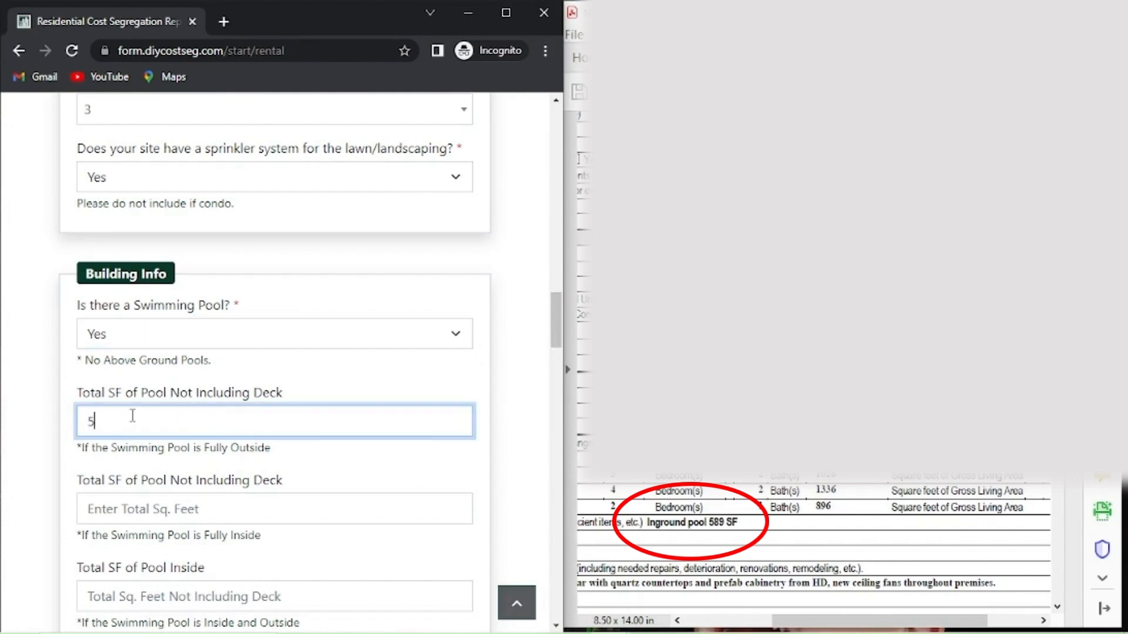
{"action": "type", "text": "89"}
{"action": "scroll", "coordinate": [220, 442], "scroll_direction": "down", "scroll_amount": 3}
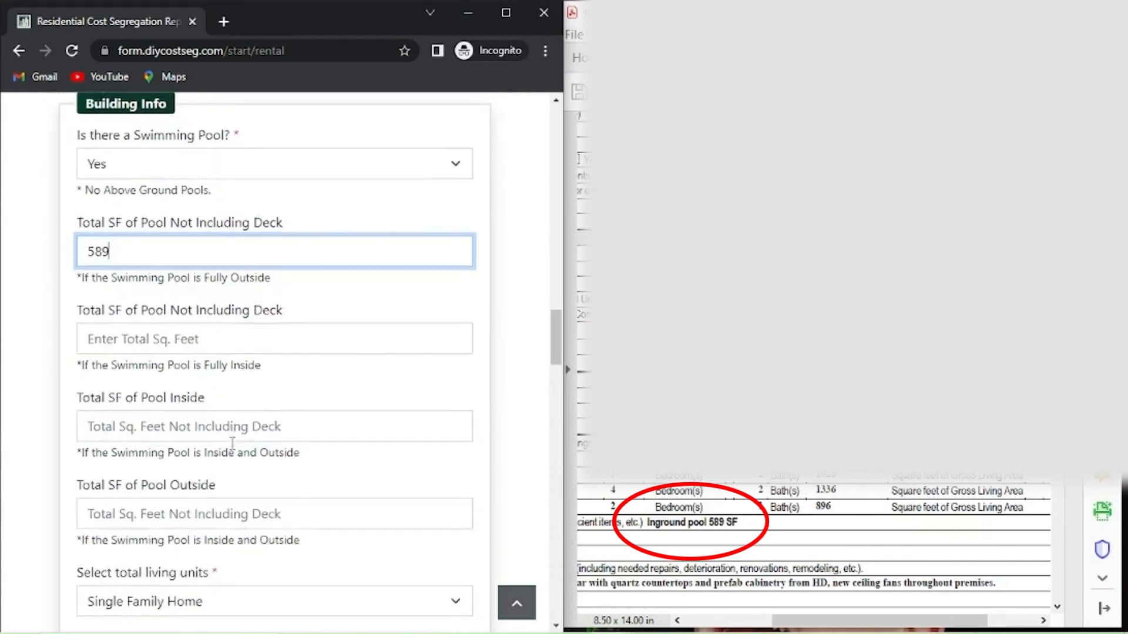
{"action": "scroll", "coordinate": [232, 443], "scroll_direction": "down", "scroll_amount": 4}
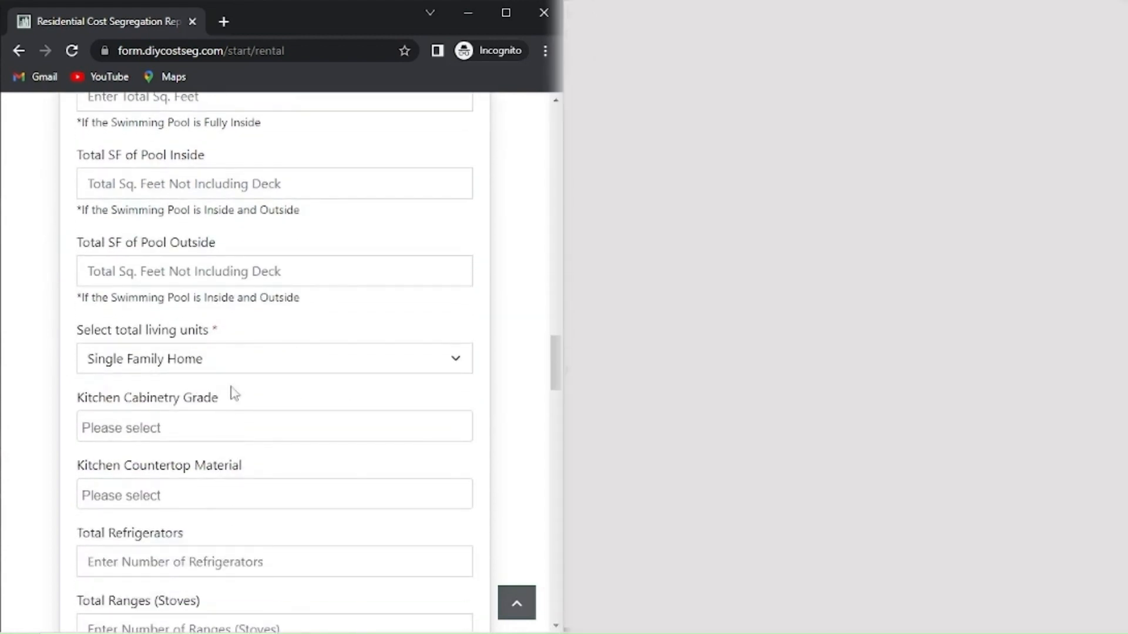
Choose 4-Plex for living units, Prefab Store Bought Cabinets for cabinetry and Quartz for countertops.
{"action": "left_click", "coordinate": [207, 360]}
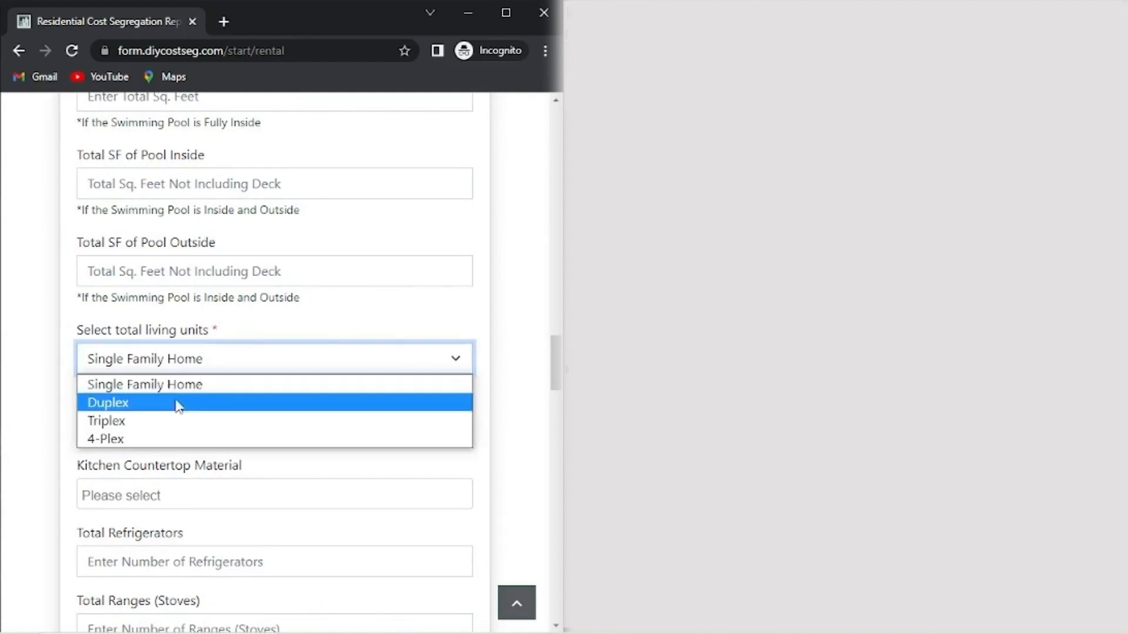
{"action": "left_click", "coordinate": [156, 439]}
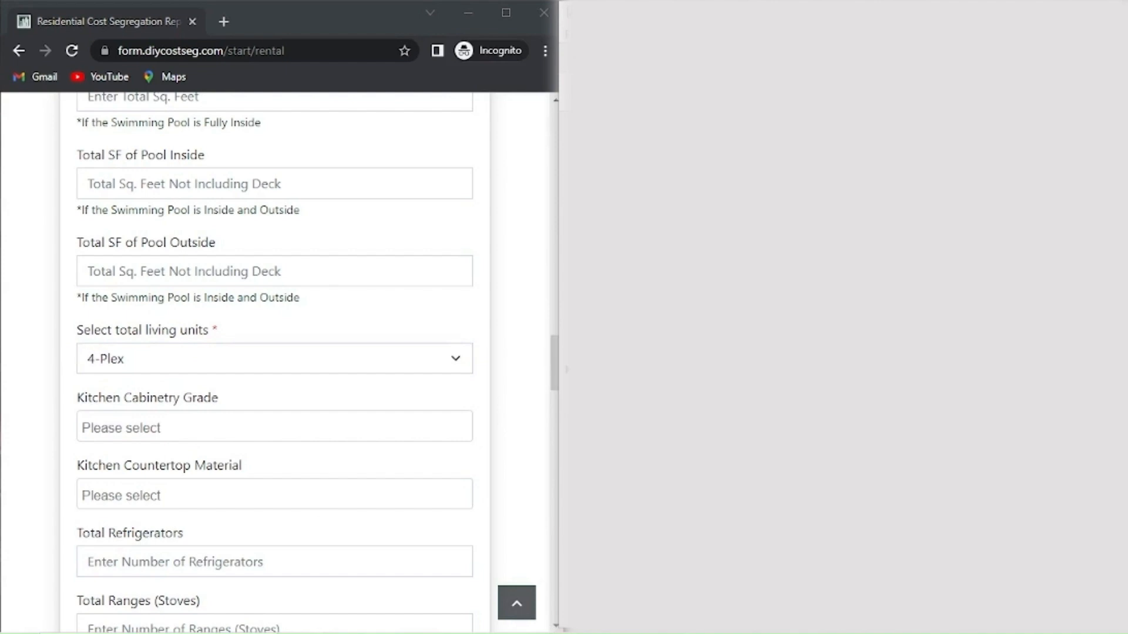
{"action": "left_click", "coordinate": [212, 429]}
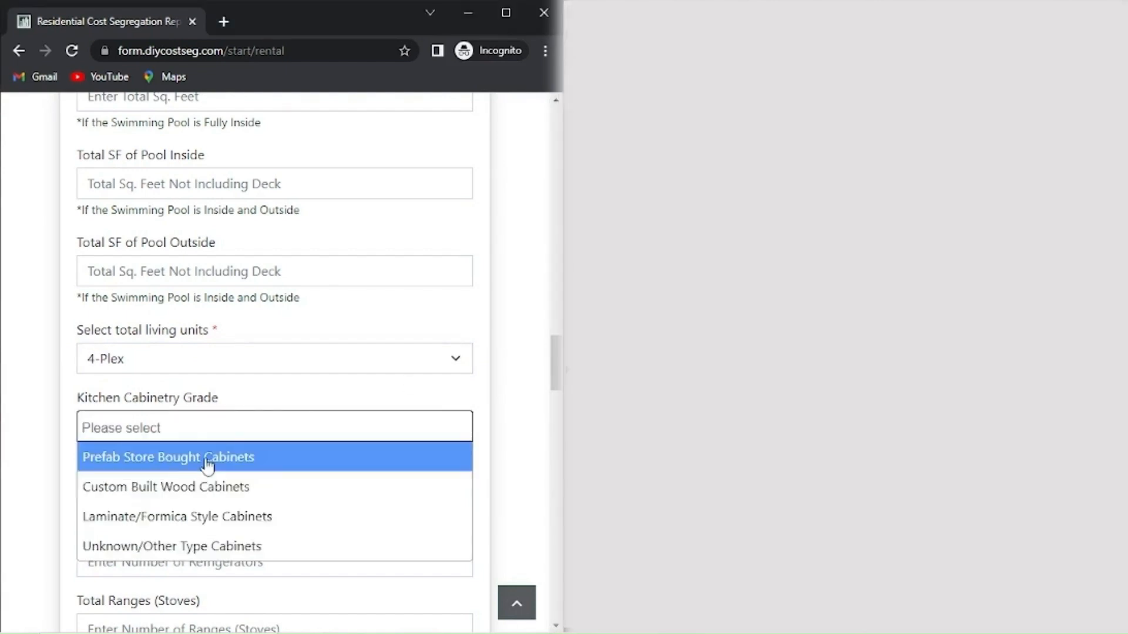
{"action": "left_click", "coordinate": [207, 464]}
{"action": "left_click", "coordinate": [194, 500]}
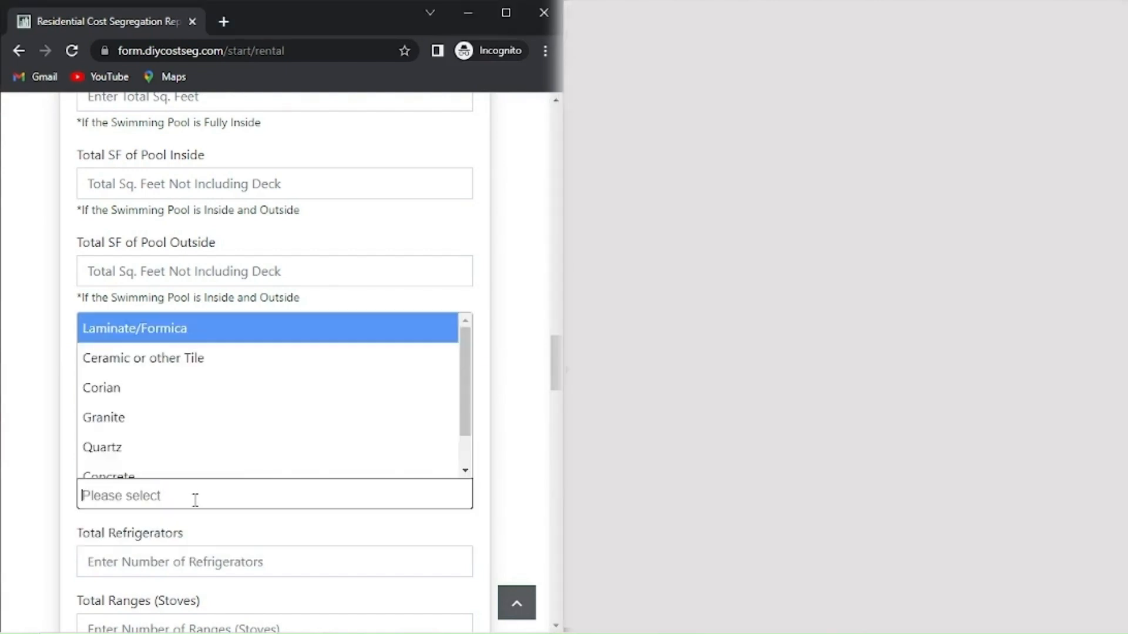
{"action": "left_click", "coordinate": [187, 444]}
{"action": "scroll", "coordinate": [258, 482], "scroll_direction": "down", "scroll_amount": 1}
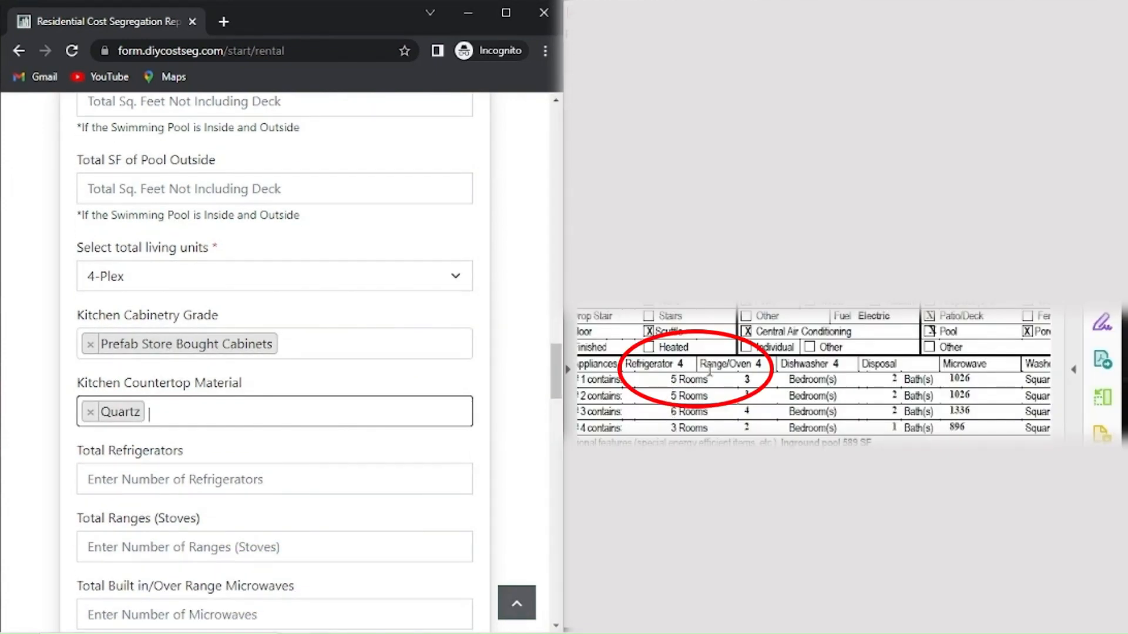
Enter 4 refrigerators, 4 ranges and 4 dishwashers.
{"action": "left_click", "coordinate": [163, 485]}
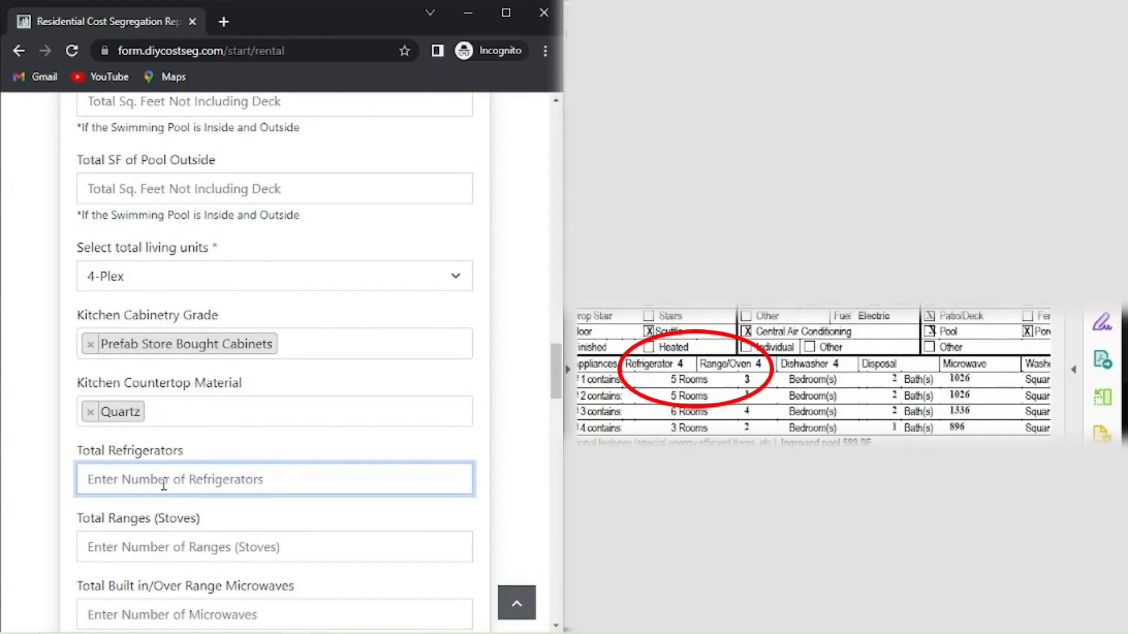
{"action": "type", "text": "4"}
{"action": "left_click", "coordinate": [178, 545]}
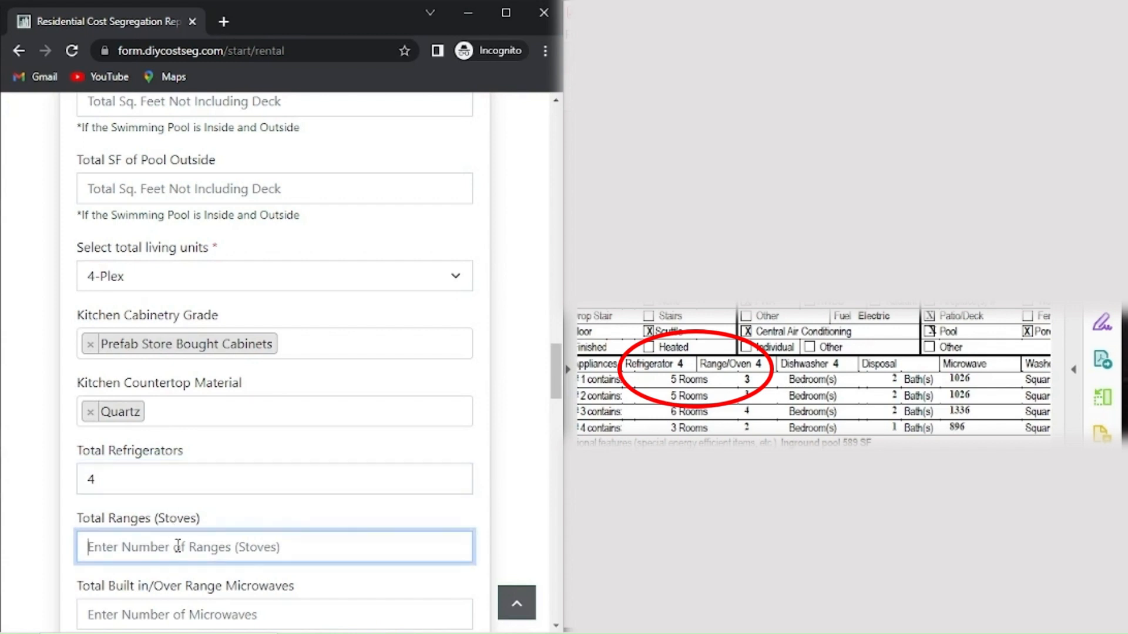
{"action": "type", "text": "4"}
{"action": "scroll", "coordinate": [303, 550], "scroll_direction": "down", "scroll_amount": 1}
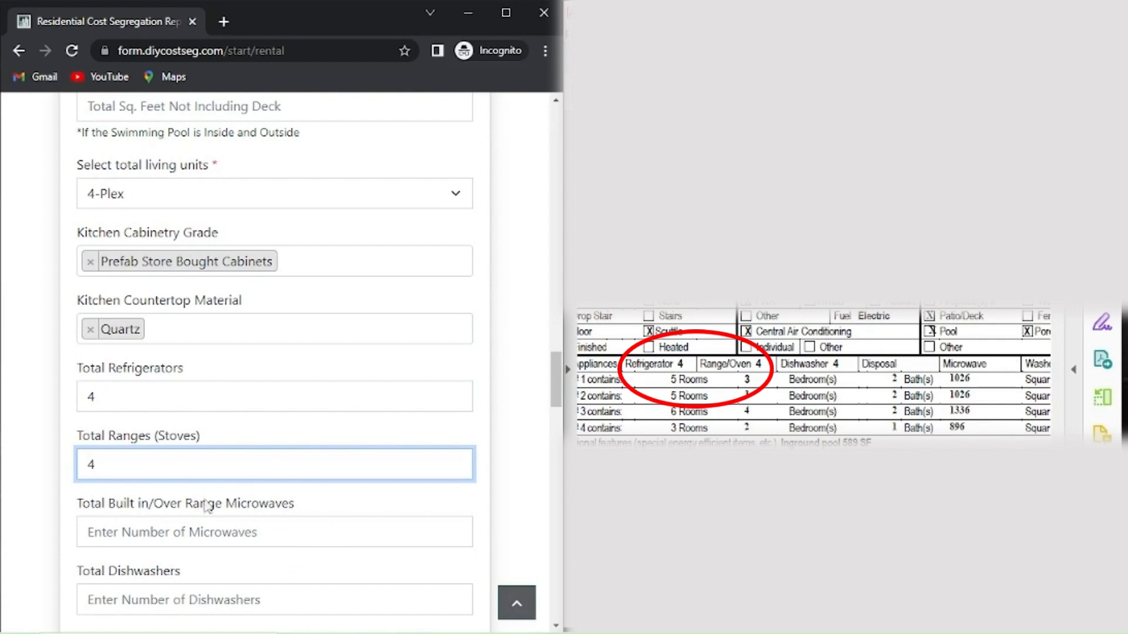
{"action": "scroll", "coordinate": [166, 514], "scroll_direction": "down", "scroll_amount": 1}
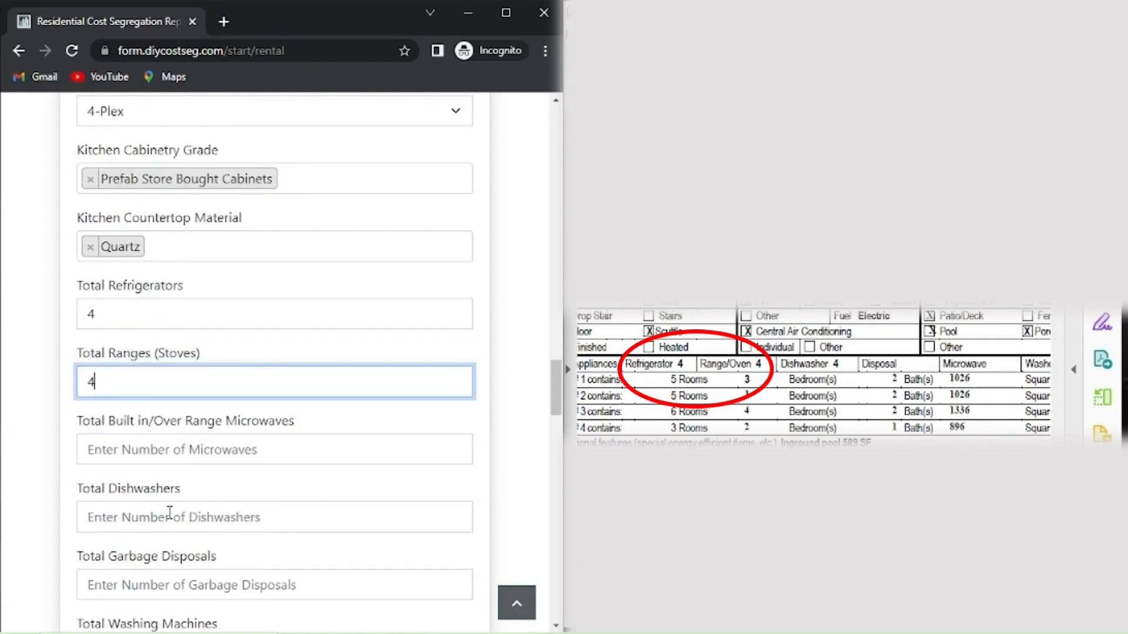
{"action": "left_click", "coordinate": [169, 512]}
{"action": "type", "text": "4"}
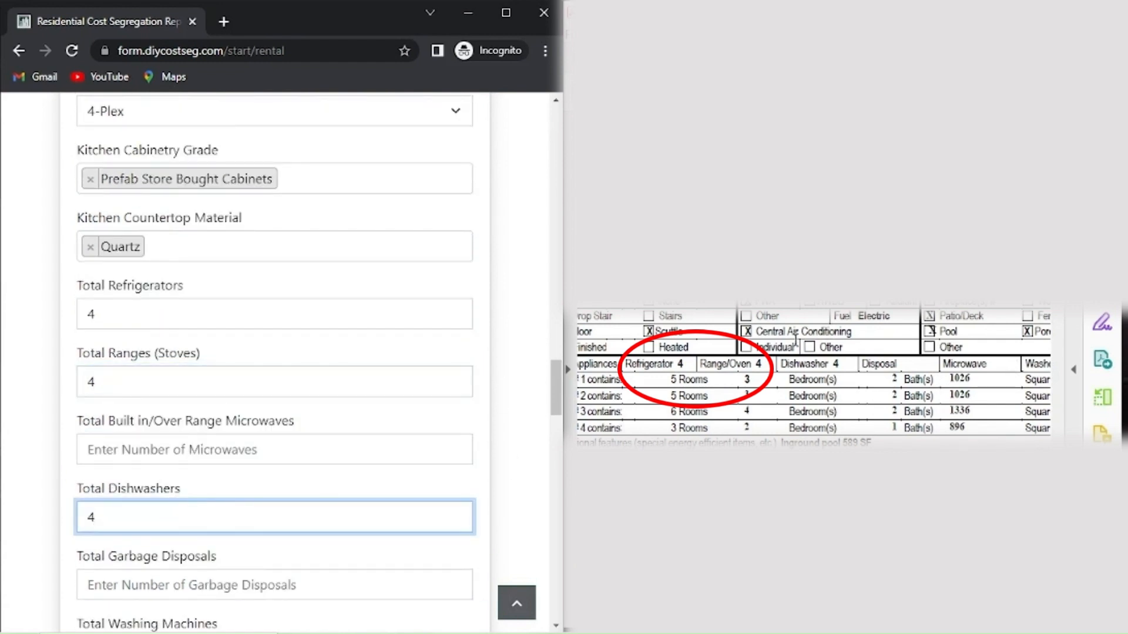
{"action": "scroll", "coordinate": [279, 474], "scroll_direction": "down", "scroll_amount": 2}
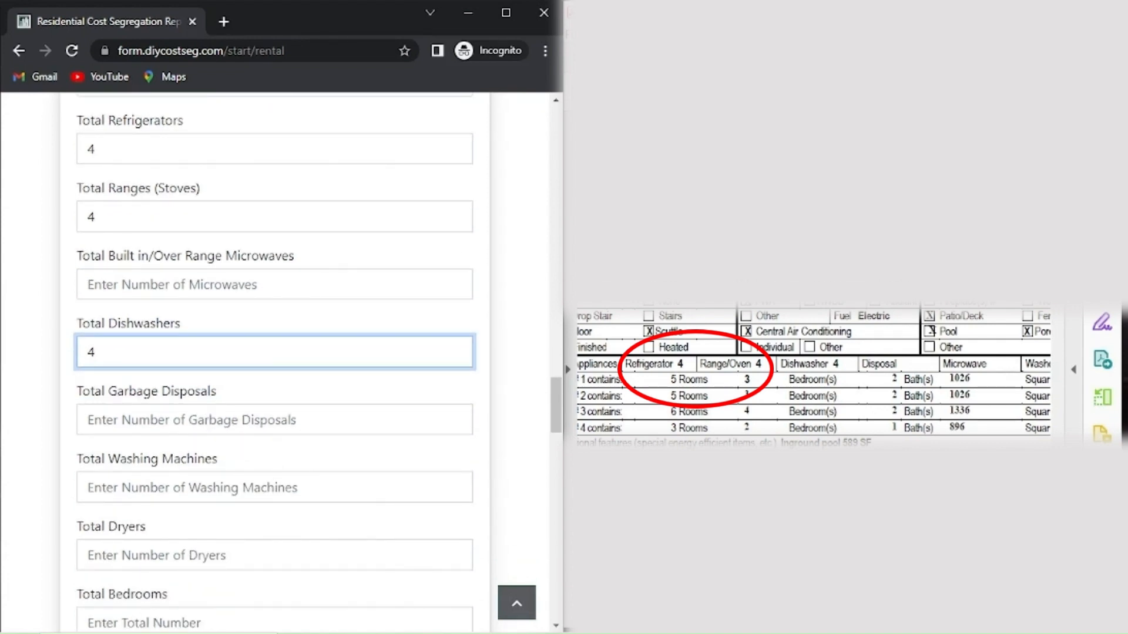
Enter 4 washing machines and 4 dryers, matching the appraisal's washer/dryer count.
{"action": "left_click_drag", "start_coordinate": [793, 626], "coordinate": [878, 627]}
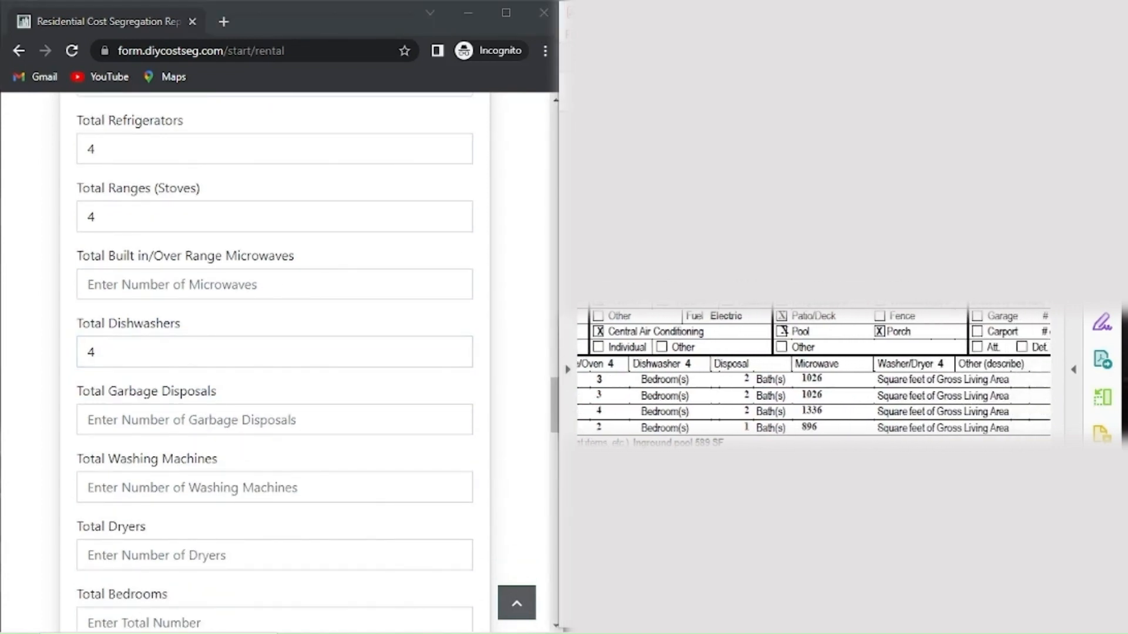
{"action": "left_click", "coordinate": [228, 488]}
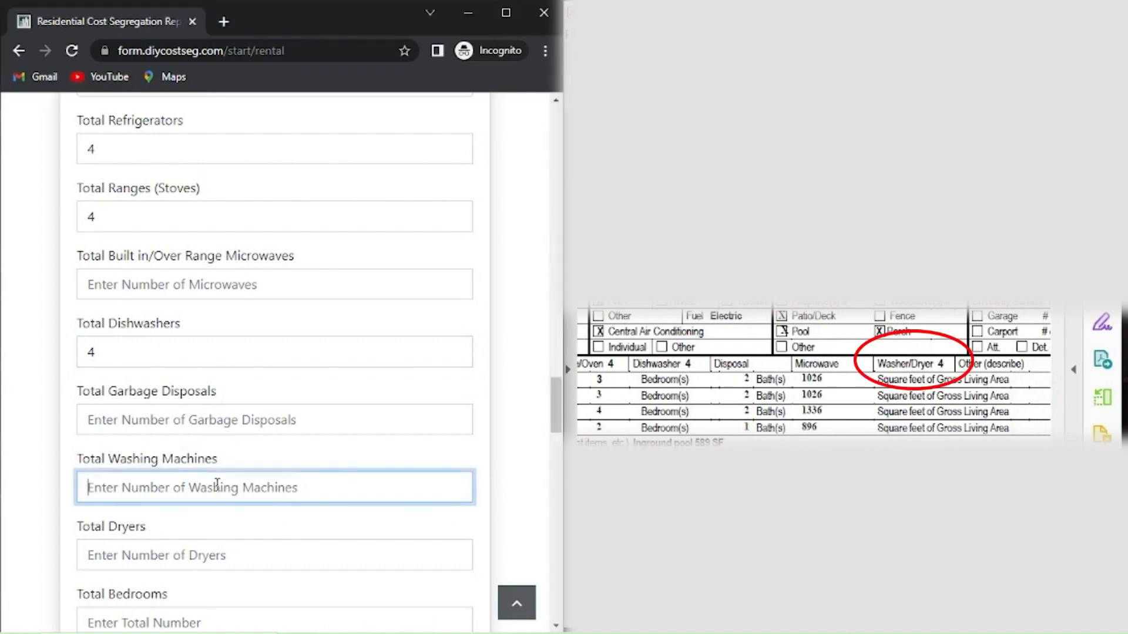
{"action": "type", "text": "4"}
{"action": "left_click", "coordinate": [187, 555]}
{"action": "type", "text": "4"}
{"action": "scroll", "coordinate": [206, 525], "scroll_direction": "down", "scroll_amount": 3}
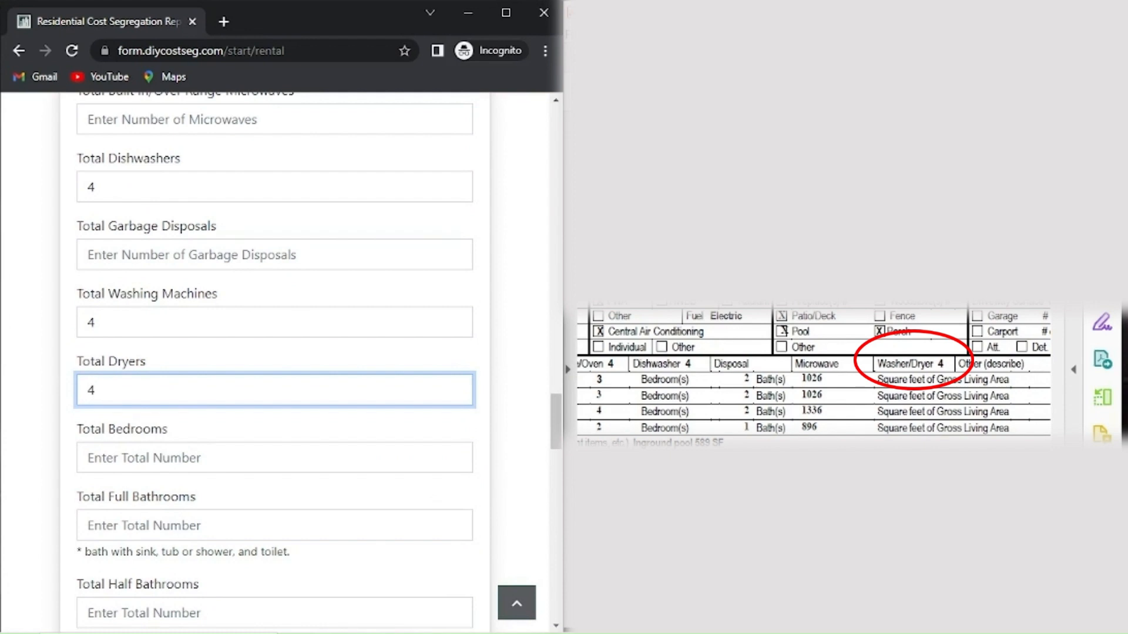
Enter 12 bedrooms and 7 full bathrooms from the appraisal's room counts.
{"action": "left_click_drag", "start_coordinate": [870, 625], "coordinate": [814, 625]}
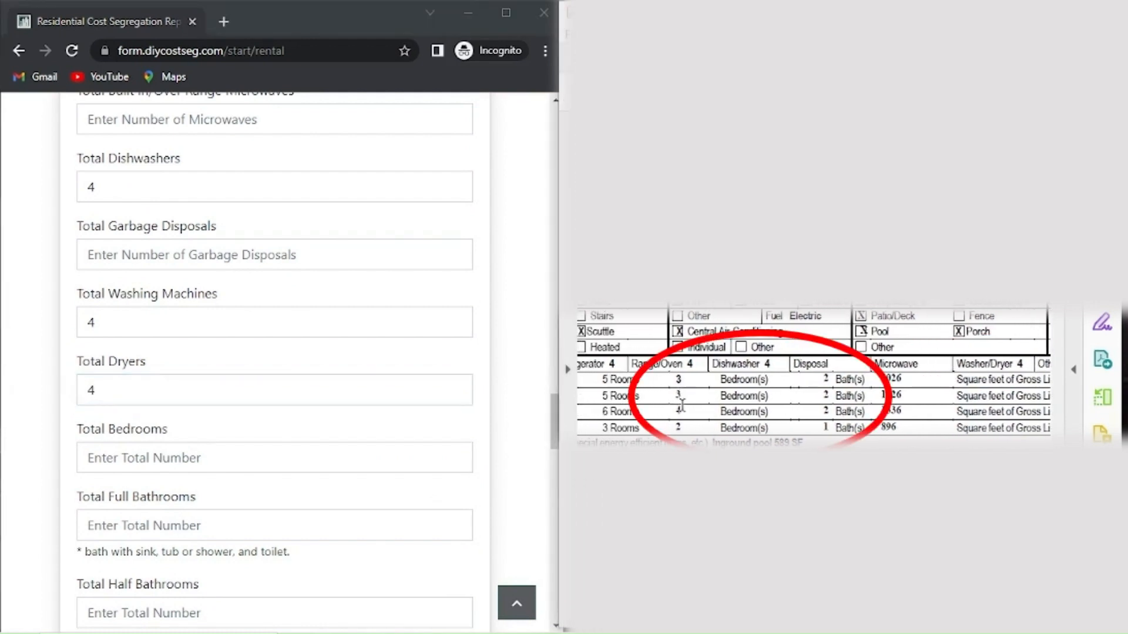
{"action": "left_click", "coordinate": [203, 469]}
{"action": "type", "text": "12"}
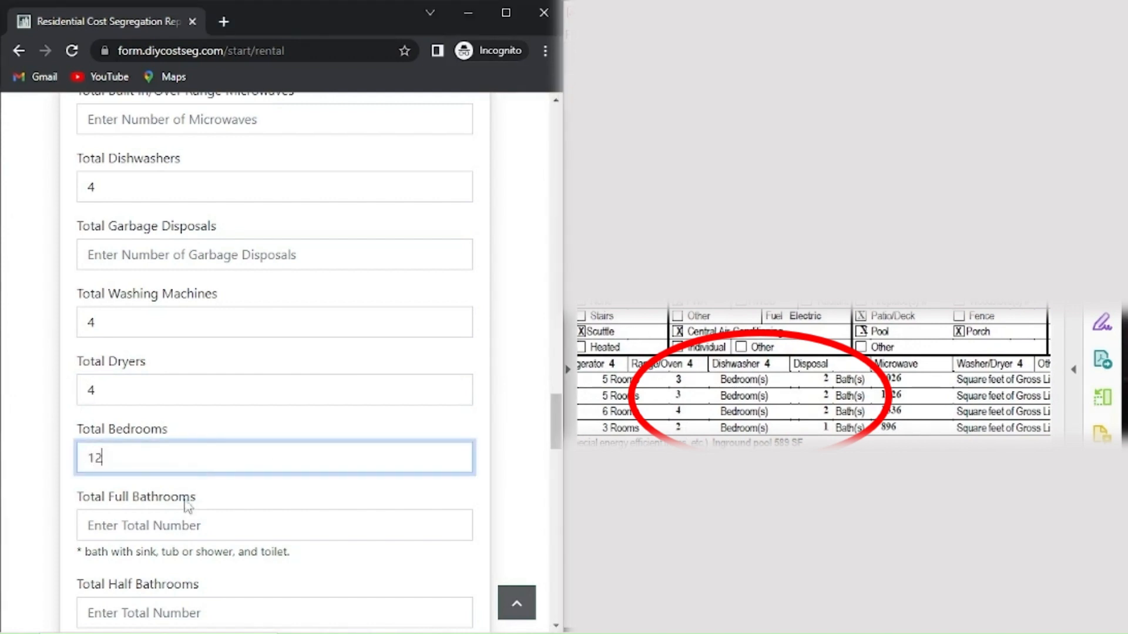
{"action": "left_click", "coordinate": [184, 525]}
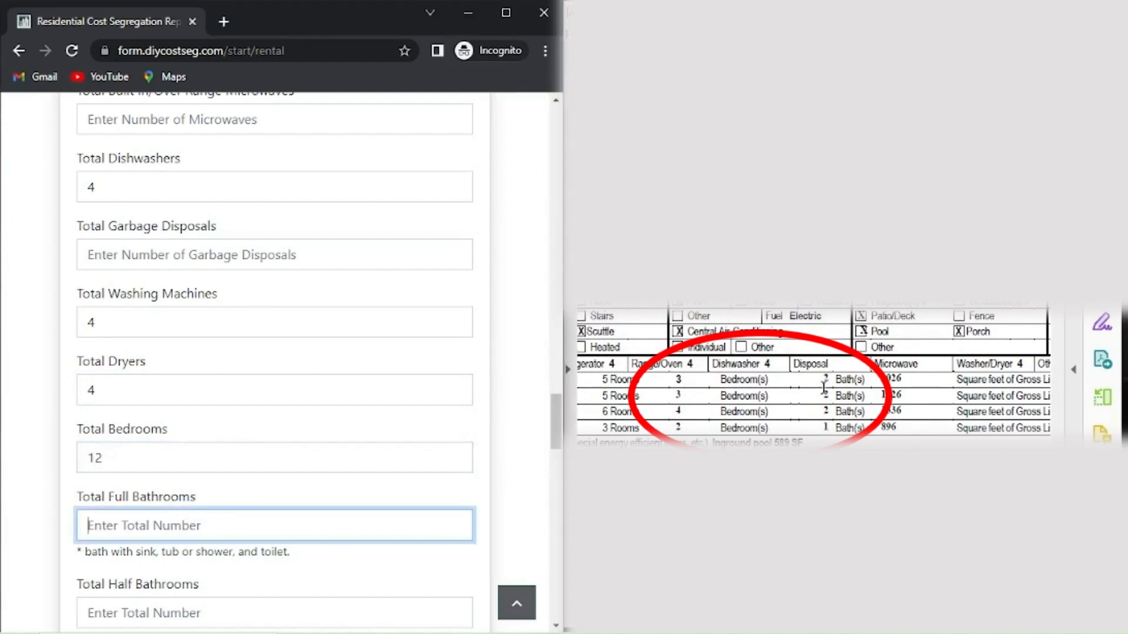
{"action": "type", "text": "7"}
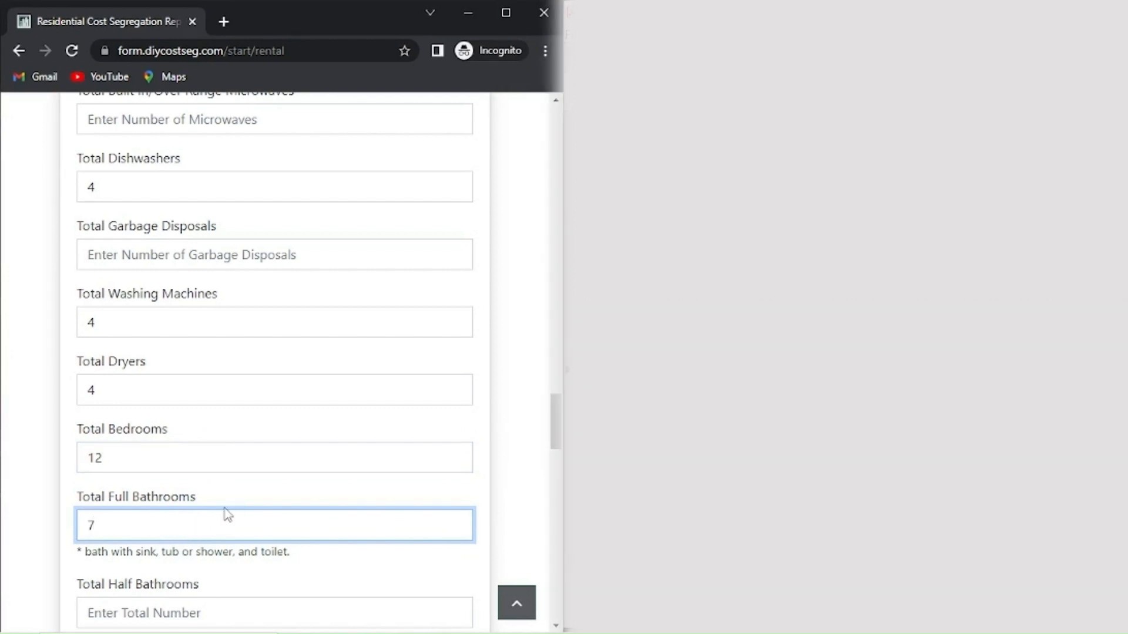
{"action": "scroll", "coordinate": [228, 514], "scroll_direction": "down", "scroll_amount": 1}
{"action": "scroll", "coordinate": [228, 514], "scroll_direction": "down", "scroll_amount": 1}
Enter 4 laundry areas and 21 ceiling fans, and answer Yes to window coverings.
{"action": "left_click", "coordinate": [144, 534]}
{"action": "type", "text": "4"}
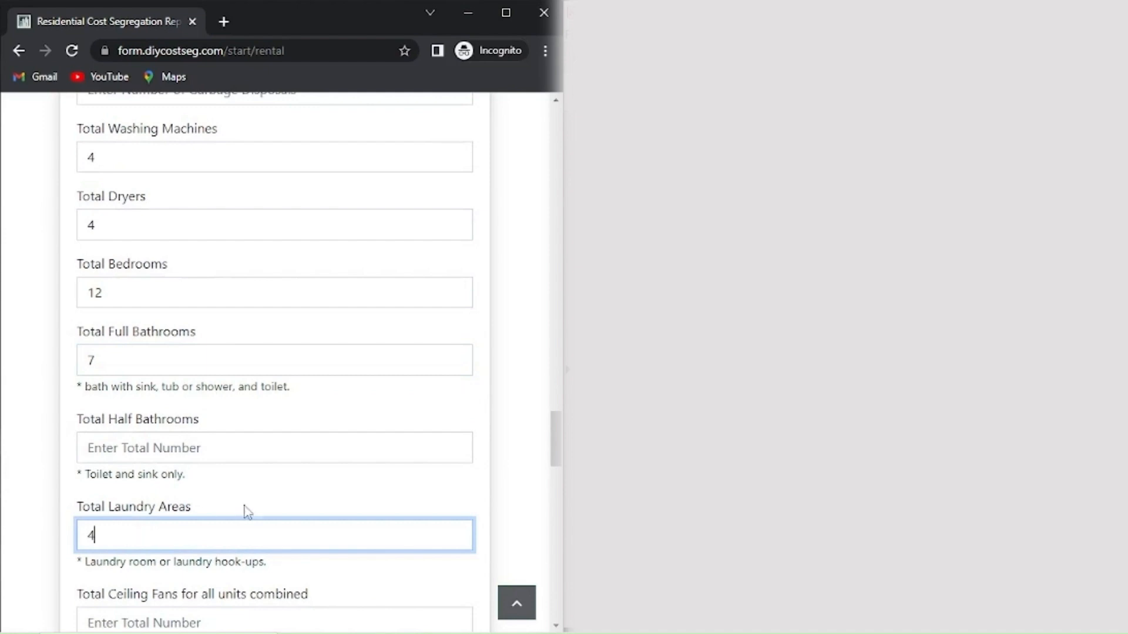
{"action": "scroll", "coordinate": [247, 504], "scroll_direction": "down", "scroll_amount": 2}
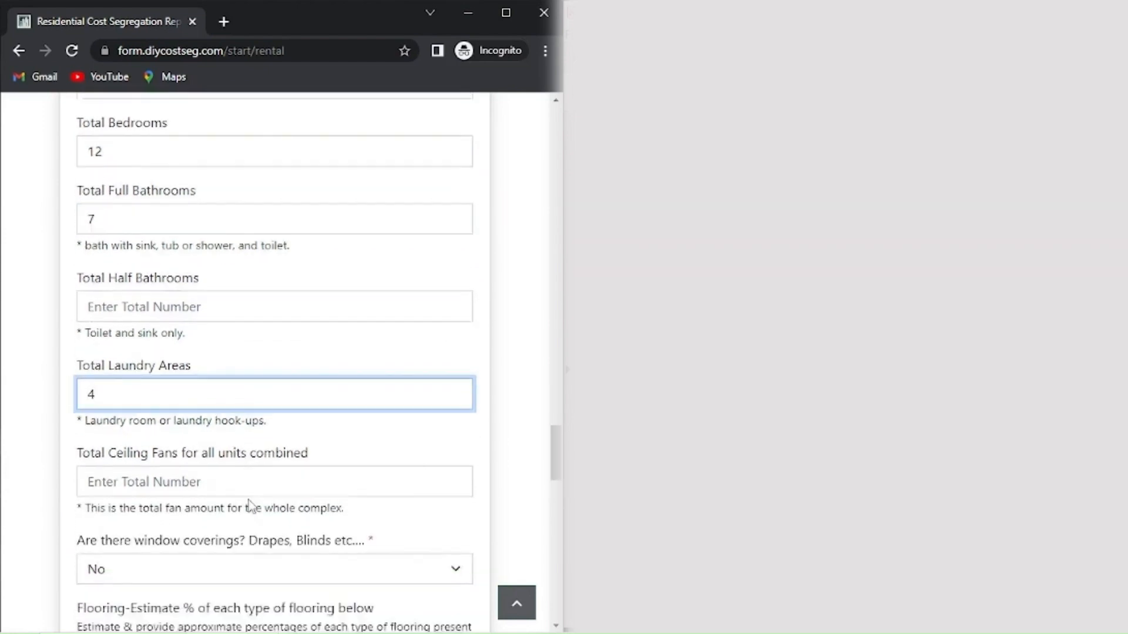
{"action": "scroll", "coordinate": [248, 499], "scroll_direction": "down", "scroll_amount": 2}
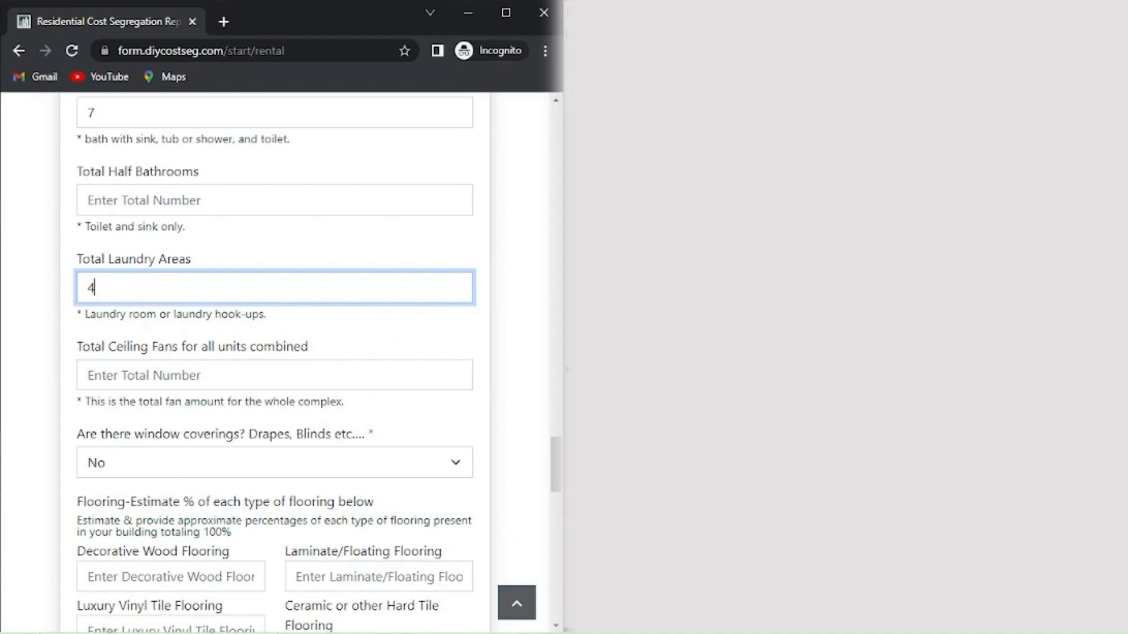
{"action": "left_click", "coordinate": [147, 378]}
{"action": "type", "text": "21"}
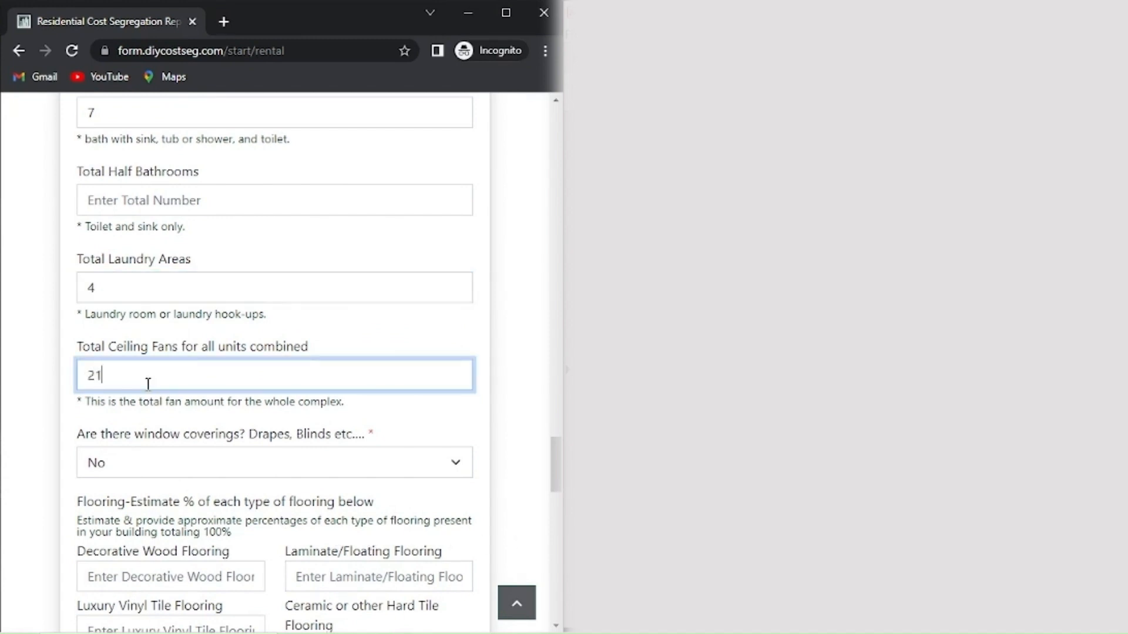
{"action": "left_click", "coordinate": [128, 461]}
{"action": "left_click", "coordinate": [132, 489]}
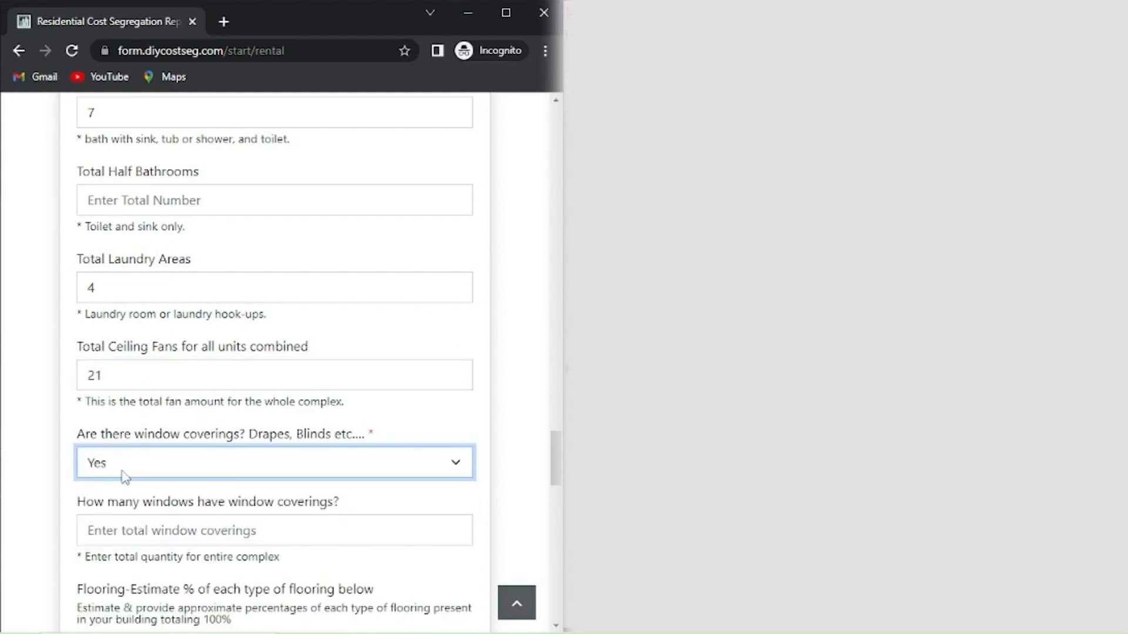
{"action": "left_click", "coordinate": [131, 534]}
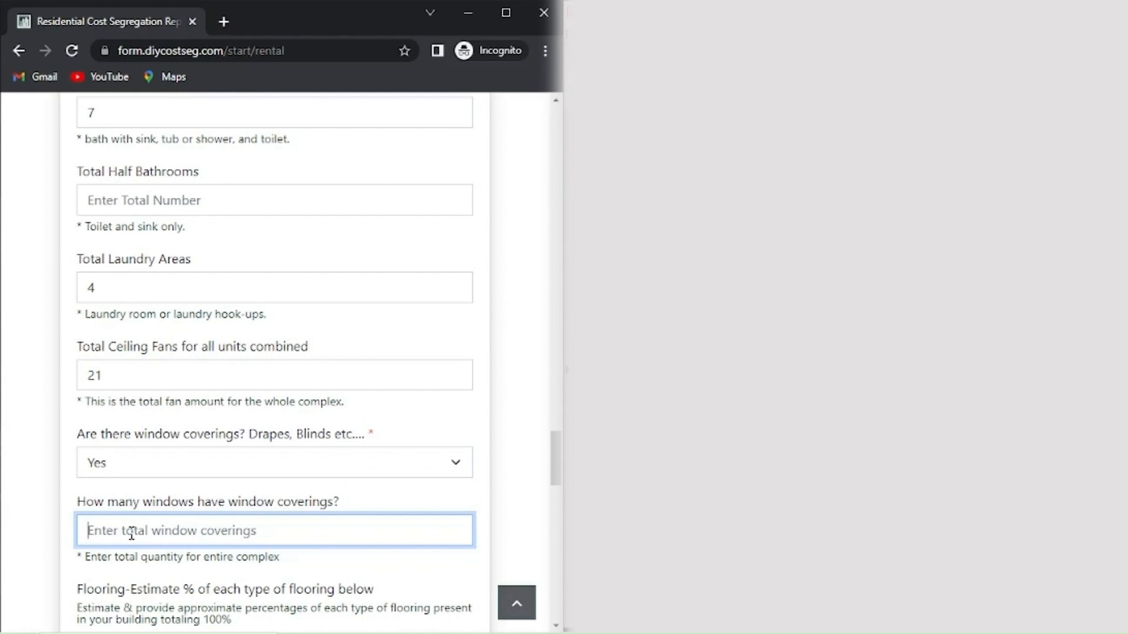
Enter 23 in the current field, then set Luxury Vinyl Tile to 65% and Ceramic/Hard Tile to 35%.
{"action": "type", "text": "23"}
{"action": "scroll", "coordinate": [227, 464], "scroll_direction": "down", "scroll_amount": 5}
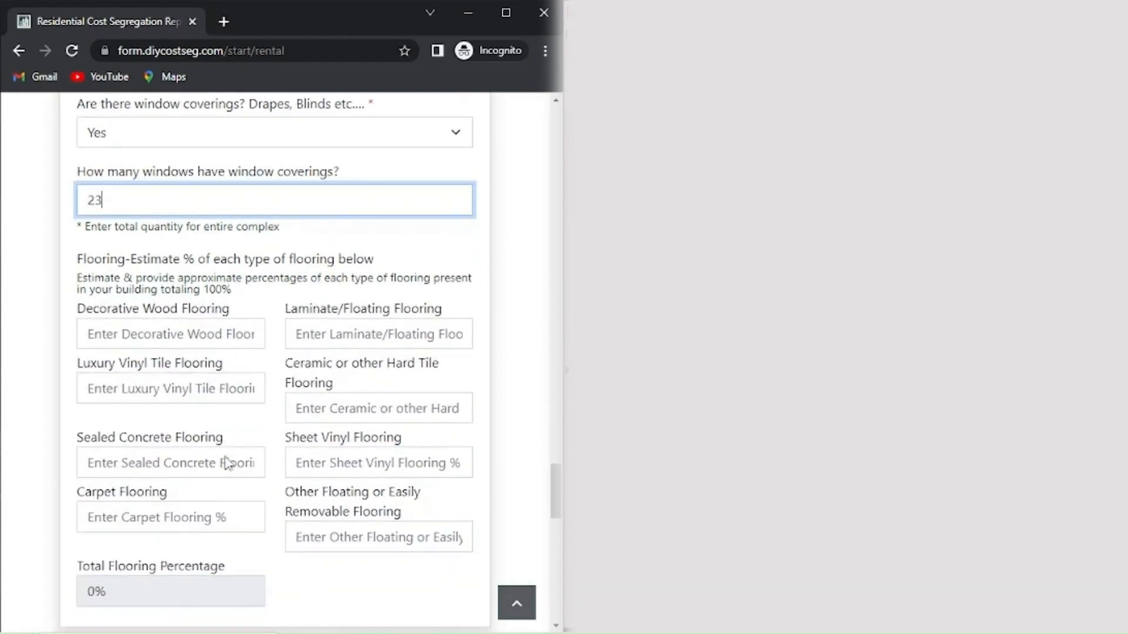
{"action": "left_click", "coordinate": [183, 387]}
{"action": "type", "text": "65"}
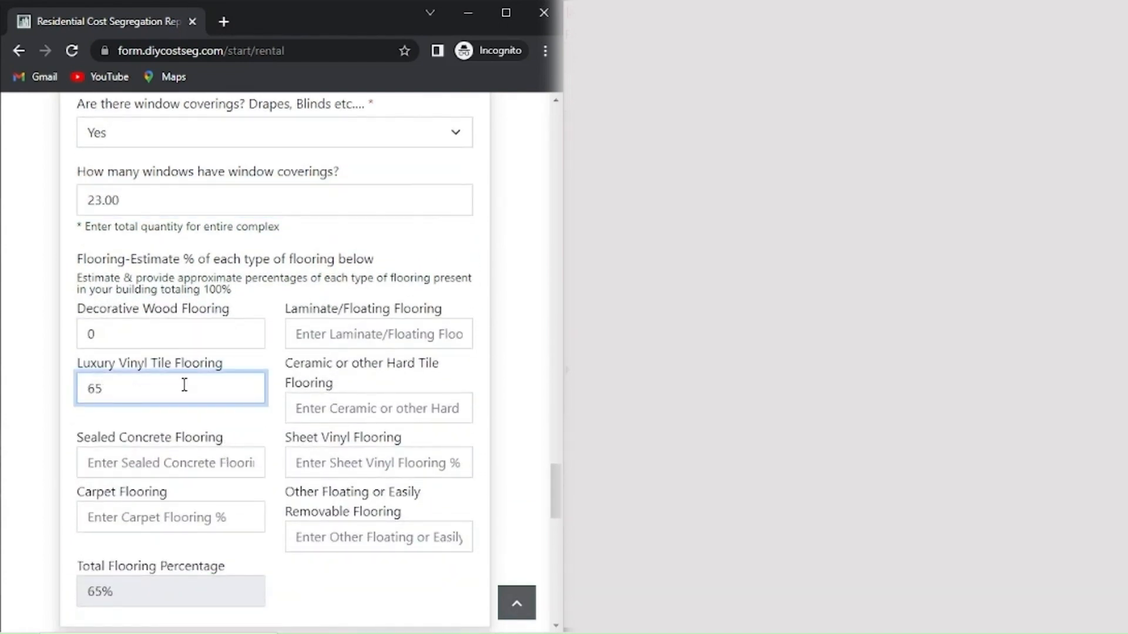
{"action": "left_click", "coordinate": [327, 407]}
{"action": "type", "text": "35"}
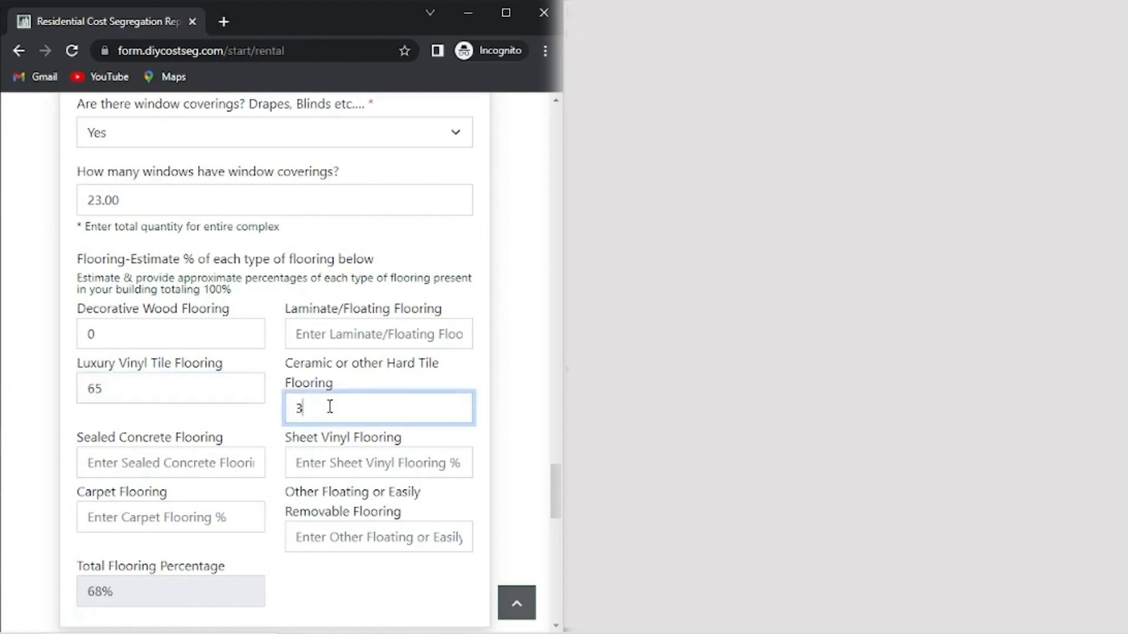
{"action": "left_click", "coordinate": [341, 588]}
Mark the units as used for long term rental and look over the savings estimate.
{"action": "scroll", "coordinate": [347, 565], "scroll_direction": "down", "scroll_amount": 5}
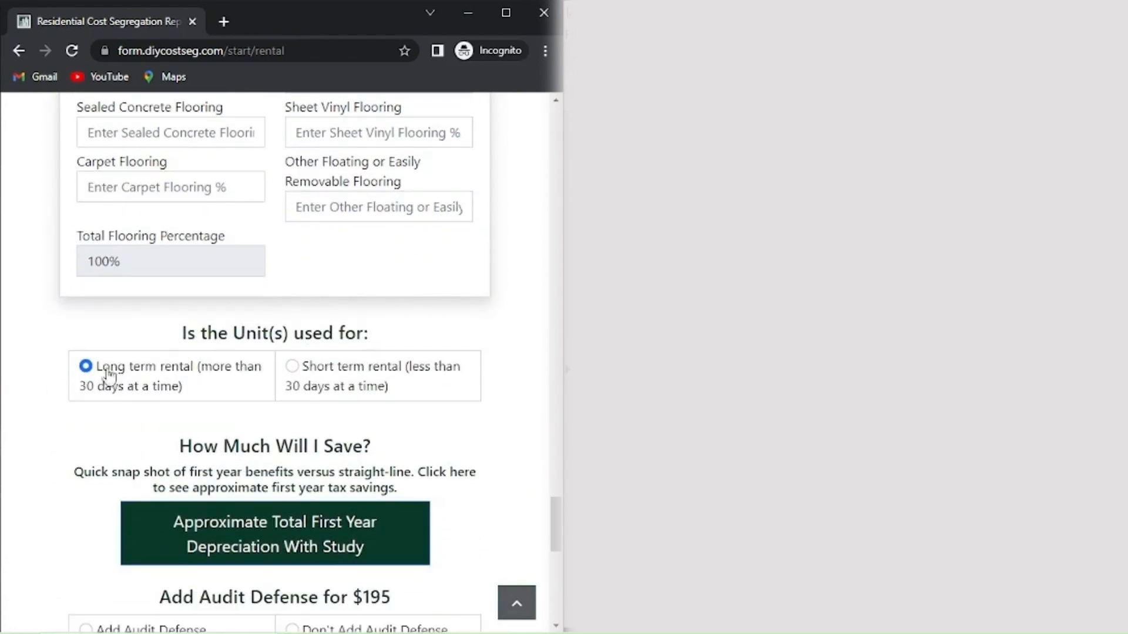
{"action": "left_click", "coordinate": [86, 366]}
{"action": "scroll", "coordinate": [282, 392], "scroll_direction": "down", "scroll_amount": 3}
{"action": "scroll", "coordinate": [282, 393], "scroll_direction": "down", "scroll_amount": 2}
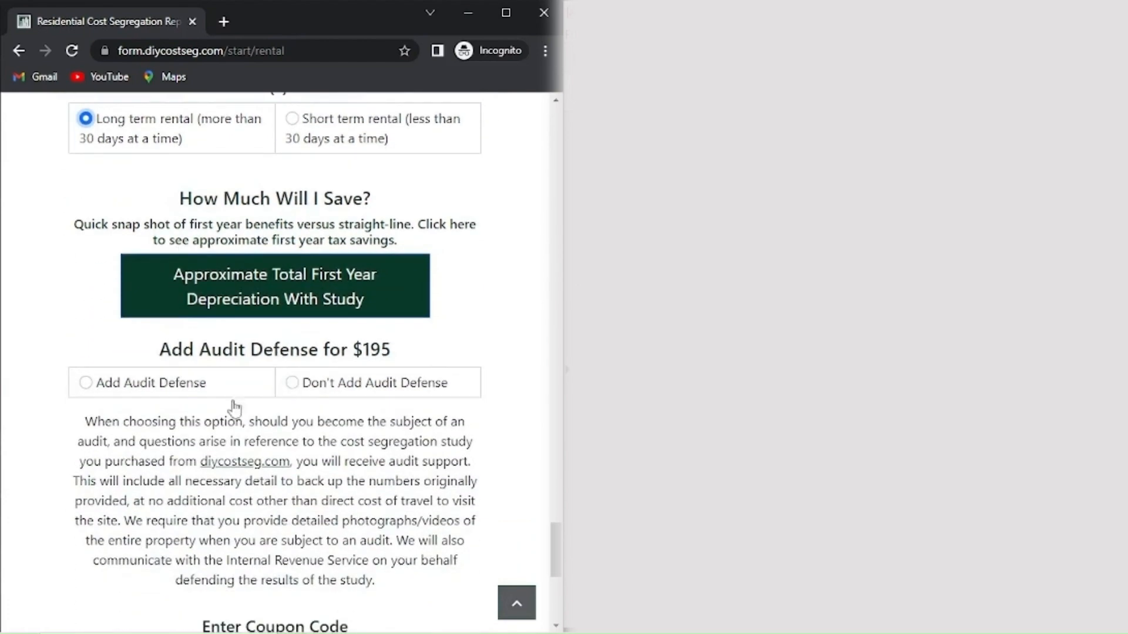
{"action": "scroll", "coordinate": [275, 347], "scroll_direction": "up", "scroll_amount": 1}
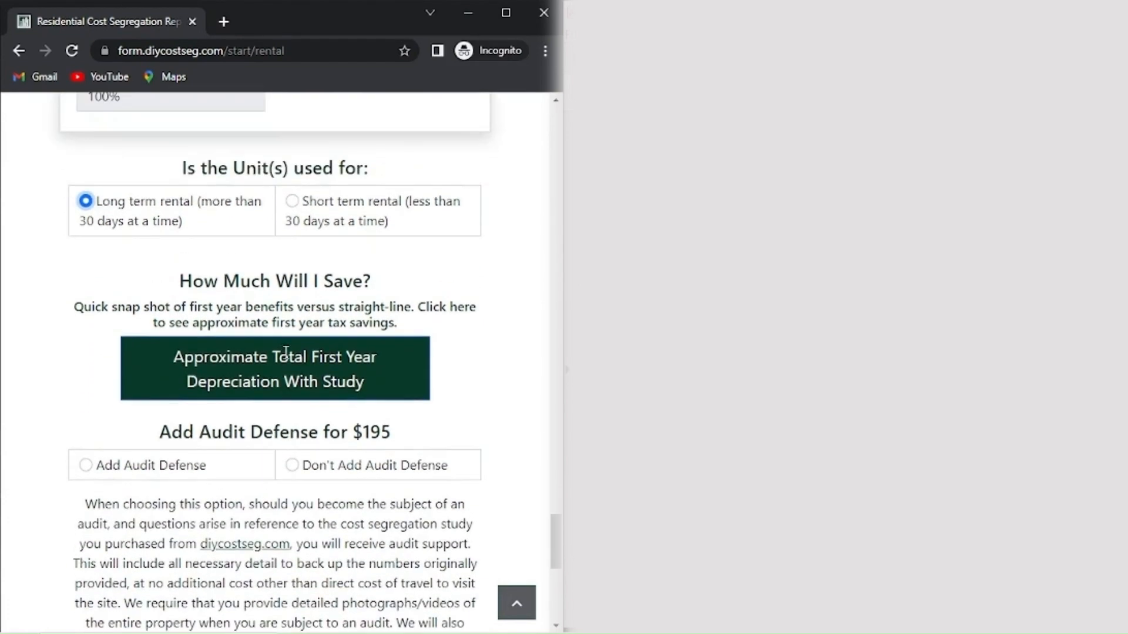
{"action": "scroll", "coordinate": [282, 352], "scroll_direction": "down", "scroll_amount": 1}
{"action": "scroll", "coordinate": [317, 362], "scroll_direction": "up", "scroll_amount": 1}
{"action": "left_click", "coordinate": [230, 372]}
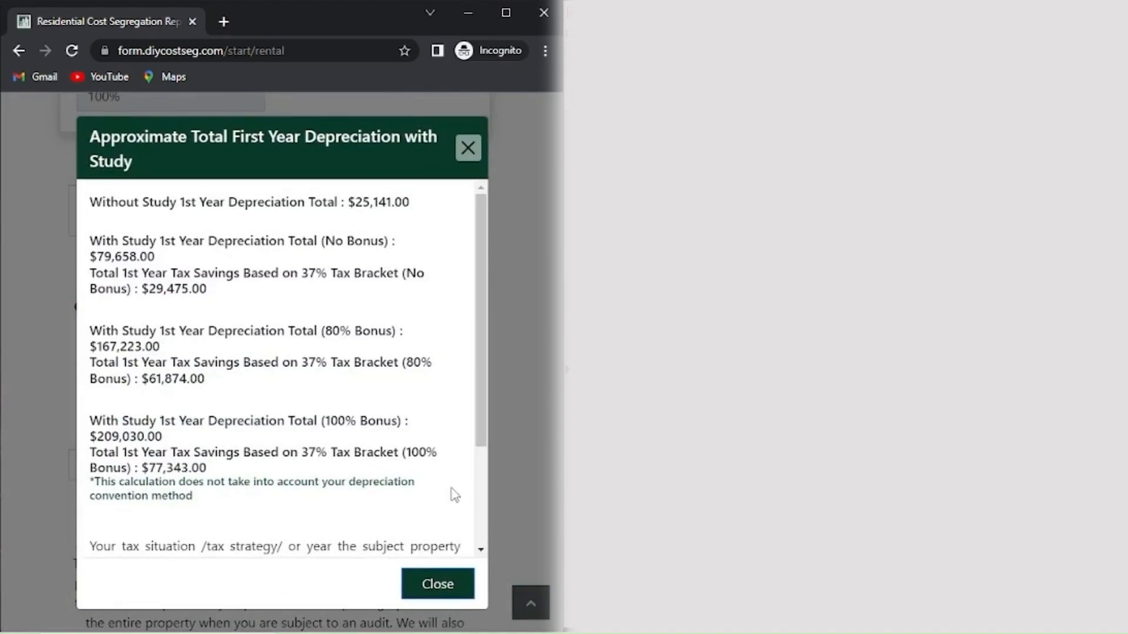
{"action": "scroll", "coordinate": [455, 495], "scroll_direction": "down", "scroll_amount": 3}
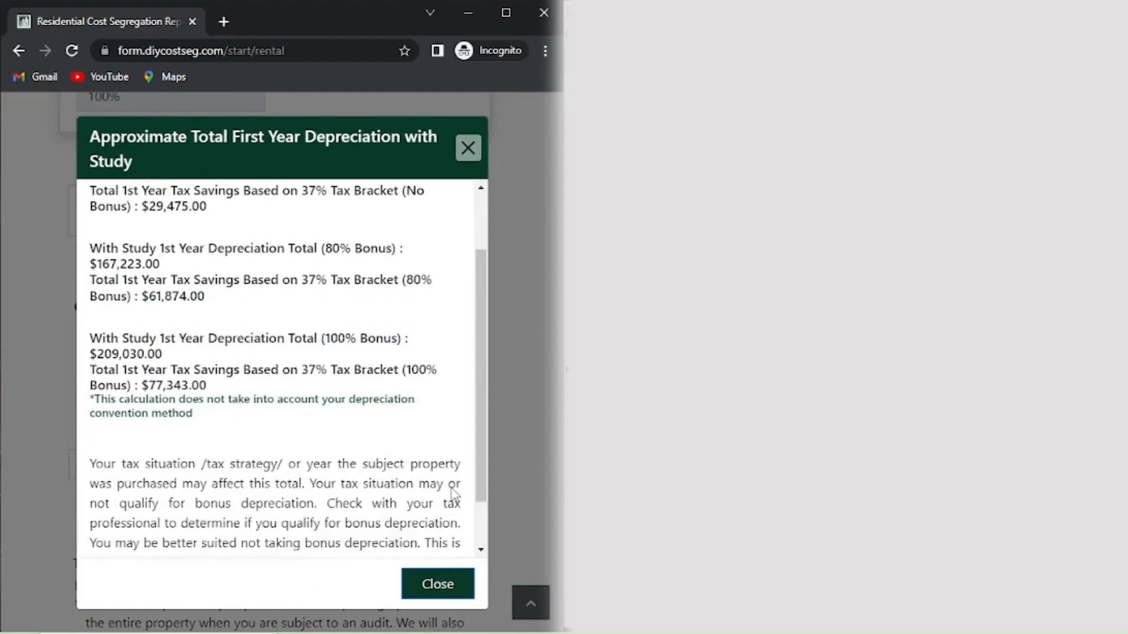
{"action": "left_click", "coordinate": [447, 581]}
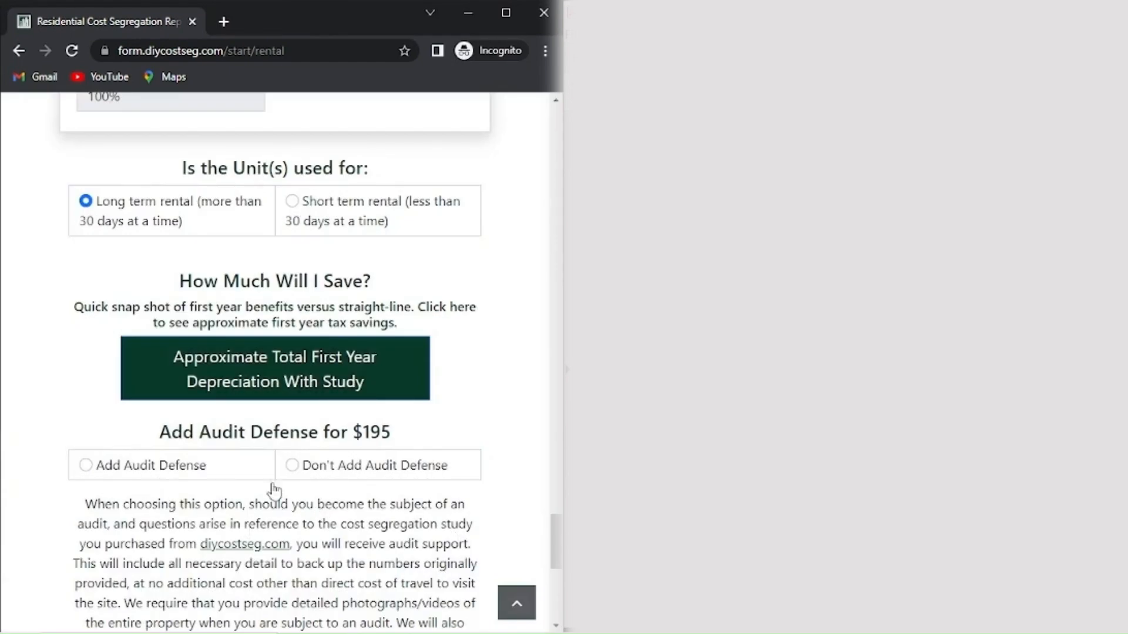
Add audit defense to the order and acknowledge its terms.
{"action": "left_click", "coordinate": [86, 466]}
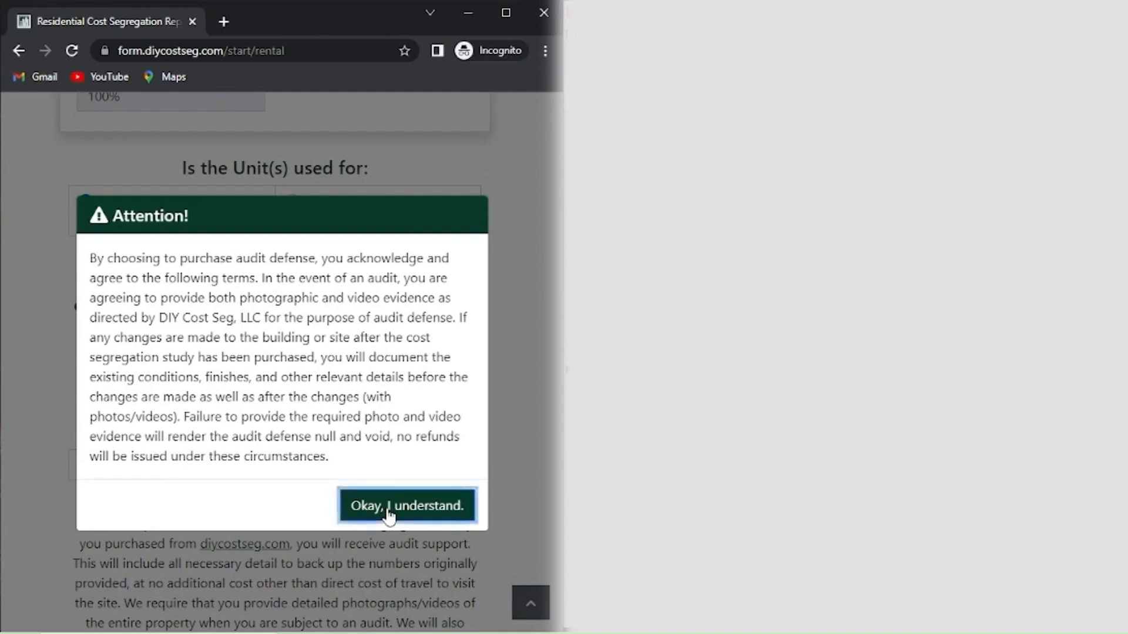
{"action": "left_click", "coordinate": [389, 517]}
{"action": "scroll", "coordinate": [393, 497], "scroll_direction": "down", "scroll_amount": 3}
{"action": "scroll", "coordinate": [391, 495], "scroll_direction": "down", "scroll_amount": 5}
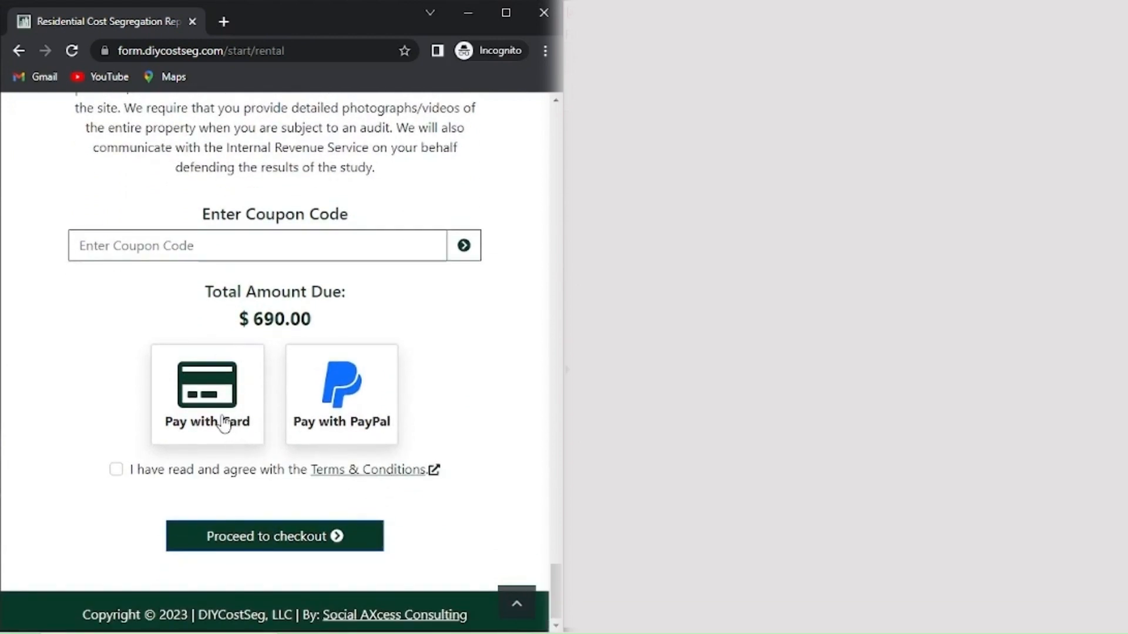
Choose card payment for the $690.00 total, accept the Terms & Conditions, and proceed to checkout.
{"action": "left_click", "coordinate": [223, 423]}
{"action": "left_click", "coordinate": [116, 470]}
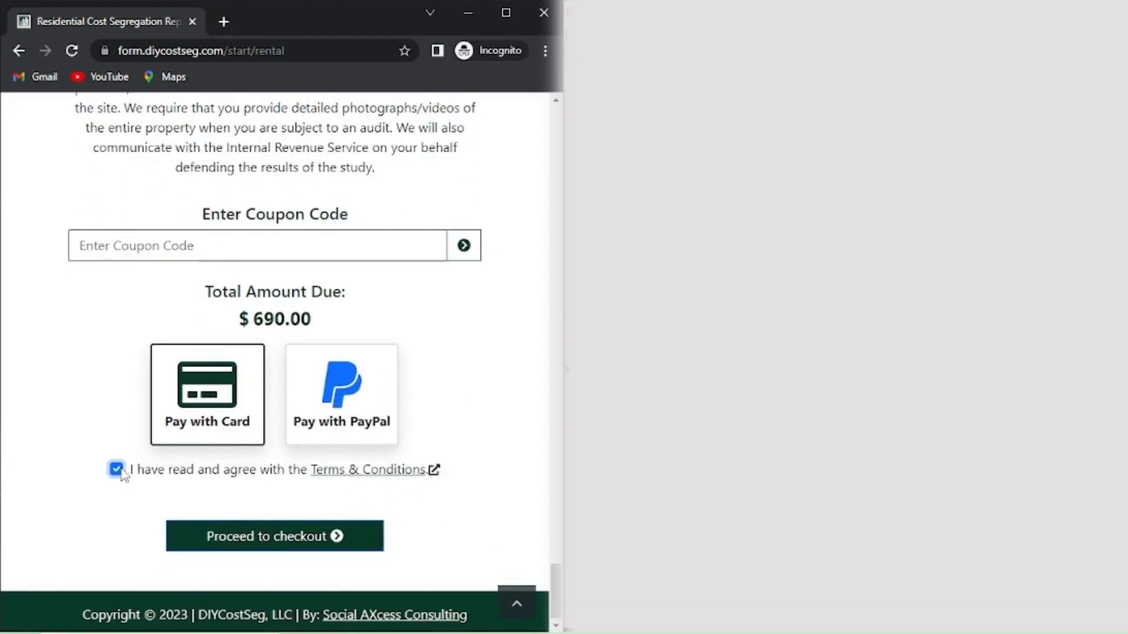
{"action": "left_click", "coordinate": [317, 539]}
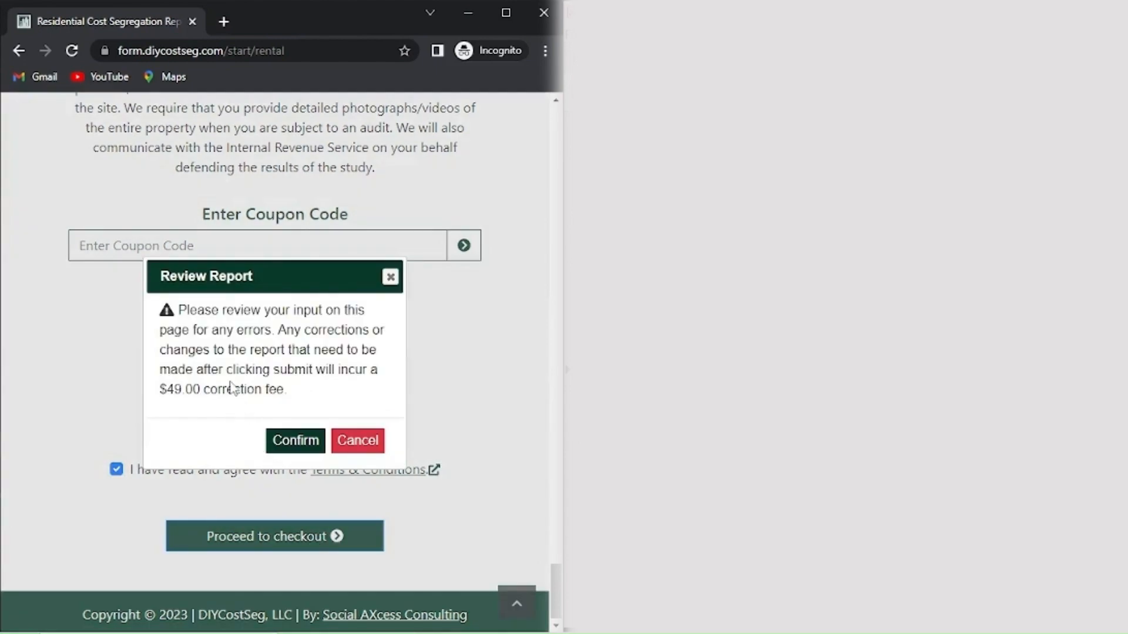
Cancel the Review Report prompt and scroll back up to the top of the form.
{"action": "left_click", "coordinate": [363, 452]}
{"action": "scroll", "coordinate": [485, 449], "scroll_direction": "up", "scroll_amount": 10}
{"action": "scroll", "coordinate": [477, 446], "scroll_direction": "up", "scroll_amount": 20}
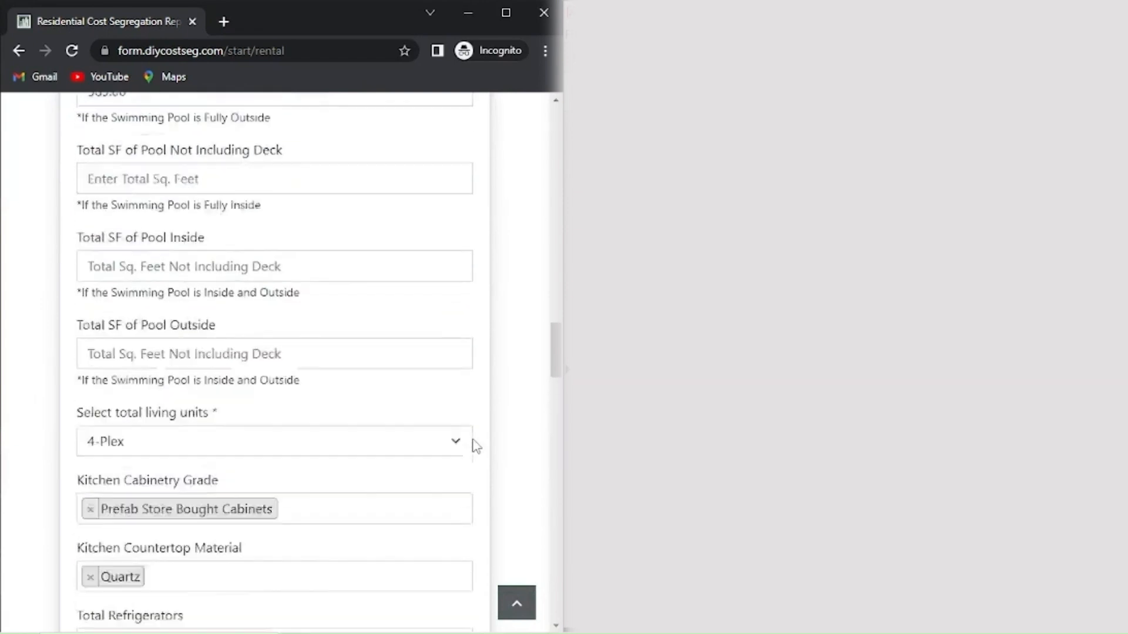
{"action": "scroll", "coordinate": [476, 447], "scroll_direction": "up", "scroll_amount": 10}
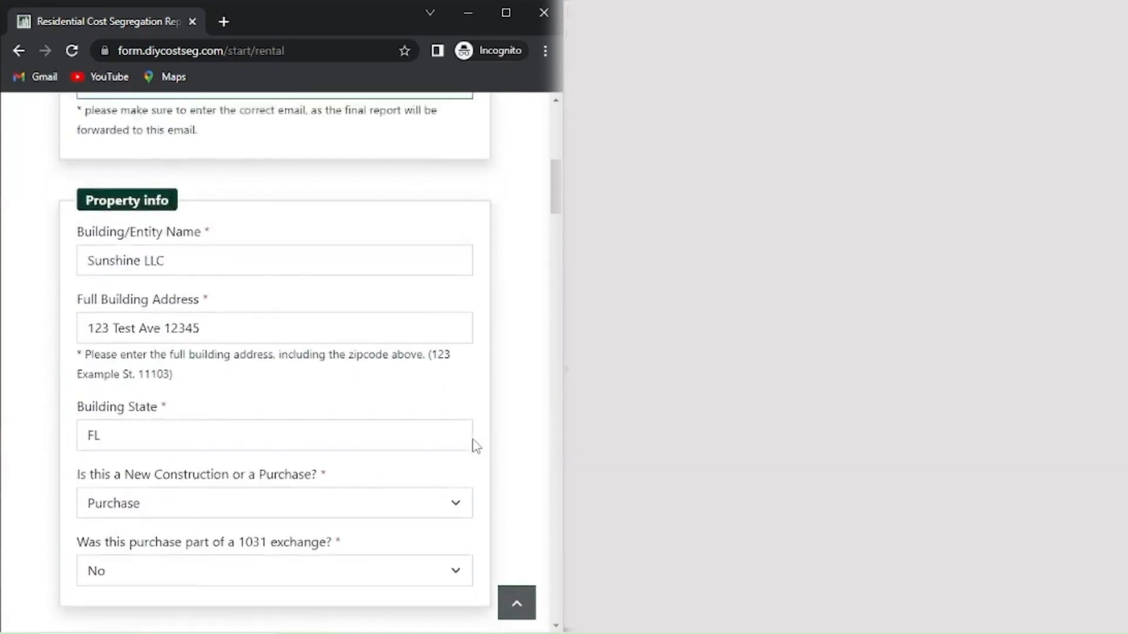
Scroll through all the filled entries, then proceed to checkout, bringing back the $49.00 correction-fee warning.
{"action": "scroll", "coordinate": [476, 446], "scroll_direction": "down", "scroll_amount": 7}
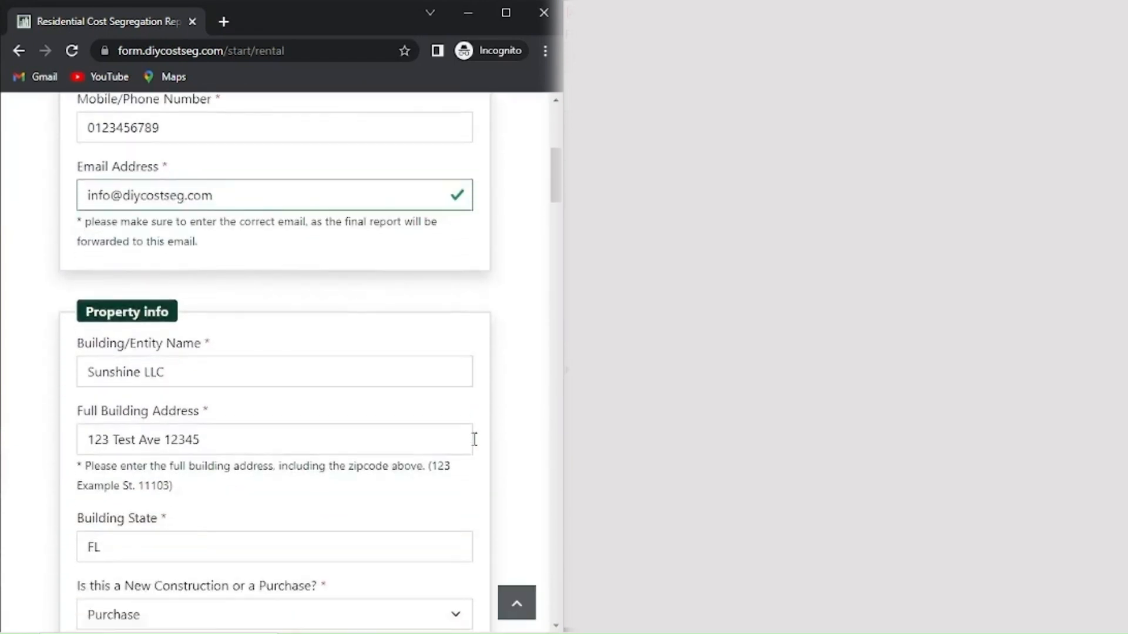
{"action": "scroll", "coordinate": [477, 446], "scroll_direction": "down", "scroll_amount": 8}
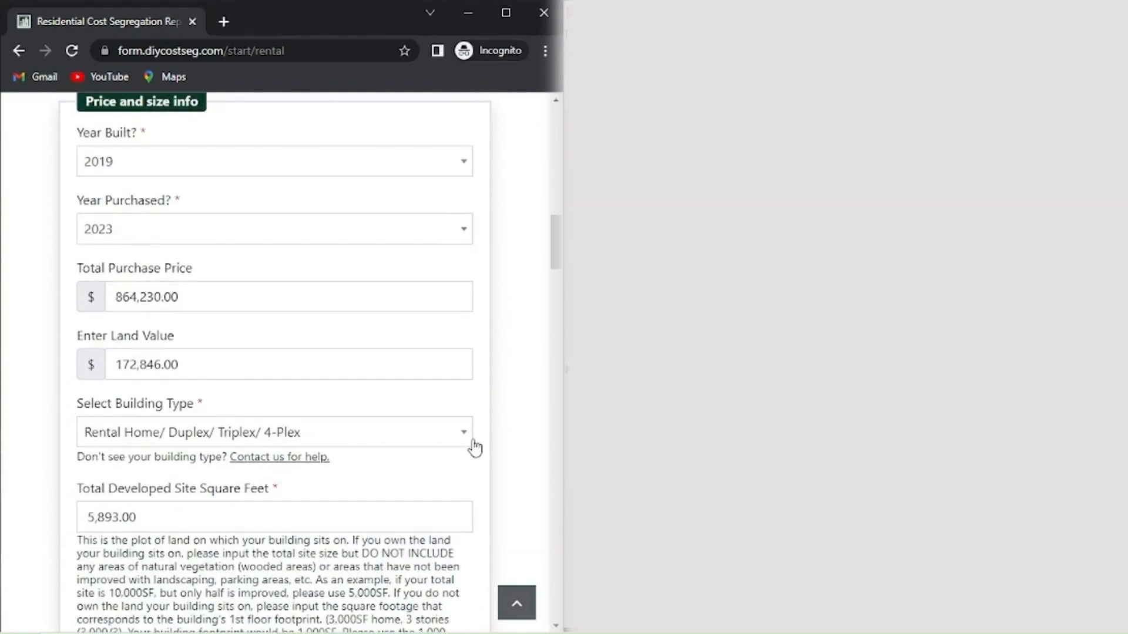
{"action": "scroll", "coordinate": [475, 448], "scroll_direction": "down", "scroll_amount": 7}
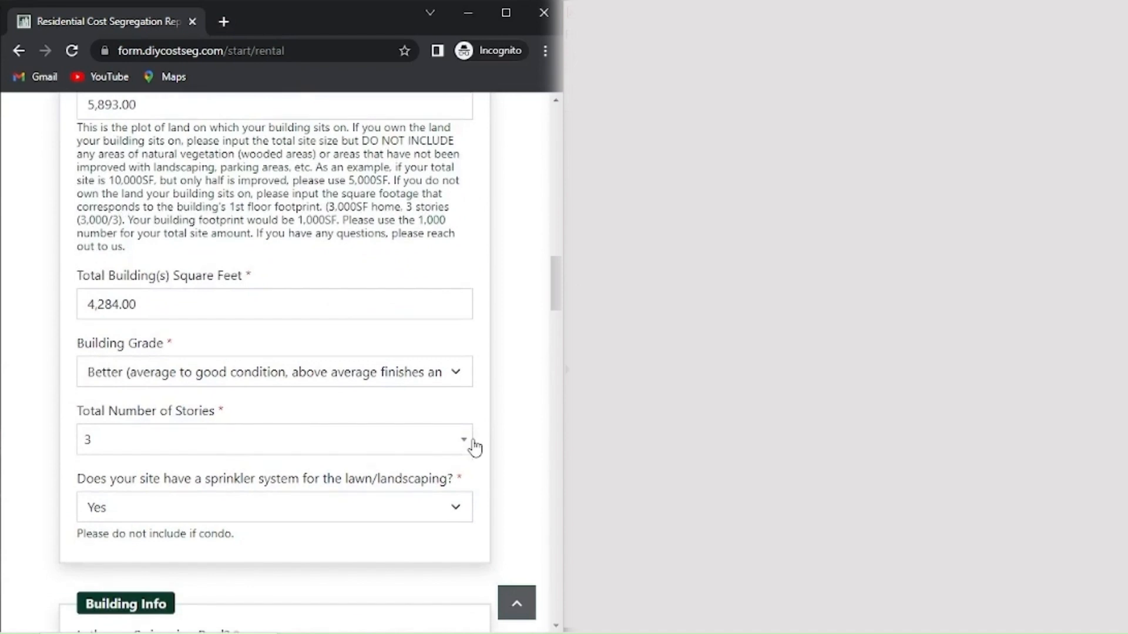
{"action": "scroll", "coordinate": [475, 447], "scroll_direction": "down", "scroll_amount": 8}
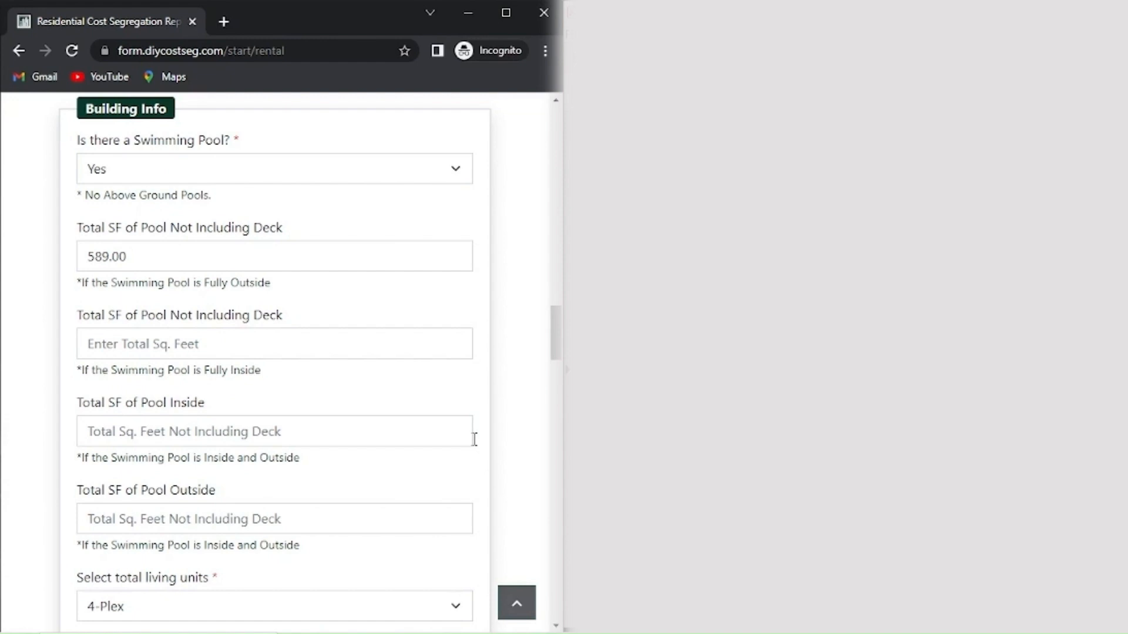
{"action": "scroll", "coordinate": [474, 439], "scroll_direction": "down", "scroll_amount": 8}
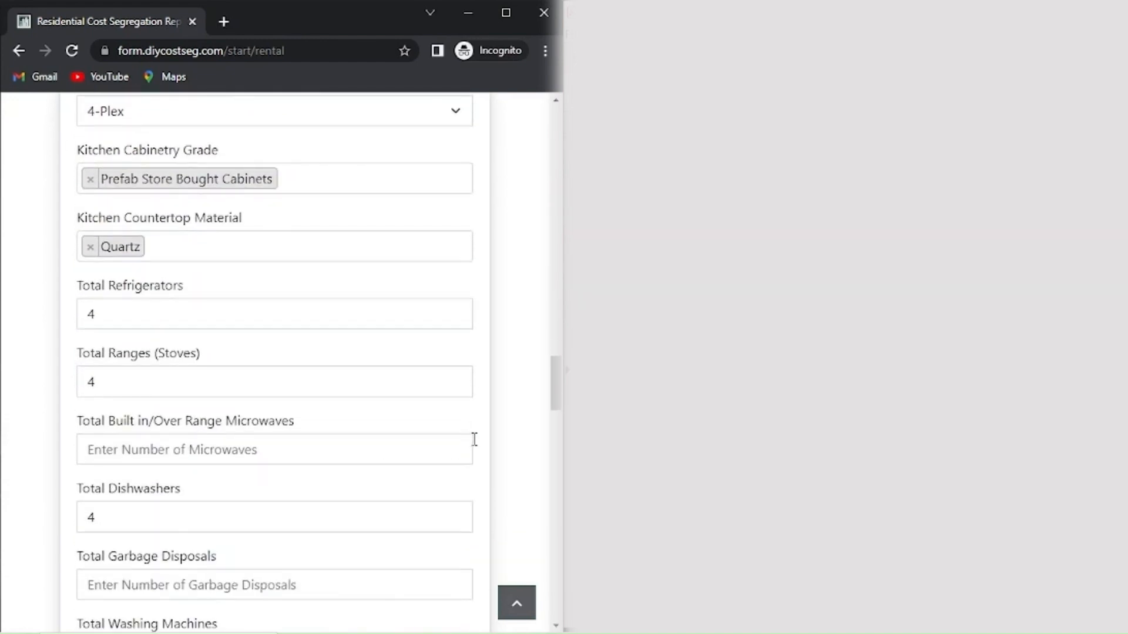
{"action": "scroll", "coordinate": [474, 439], "scroll_direction": "down", "scroll_amount": 6}
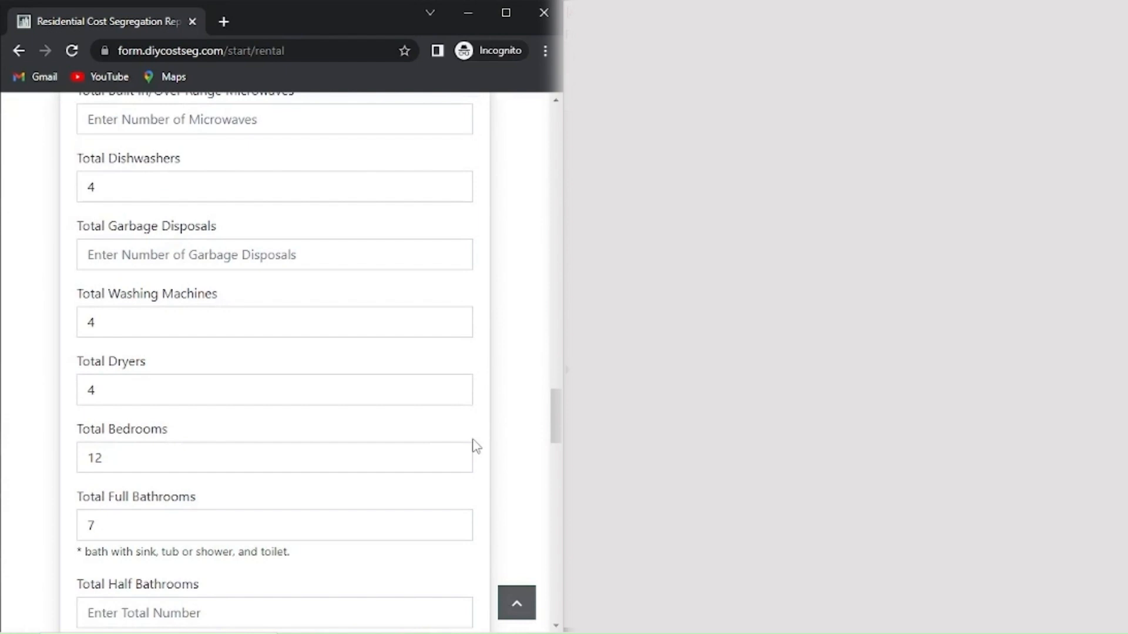
{"action": "scroll", "coordinate": [476, 446], "scroll_direction": "down", "scroll_amount": 7}
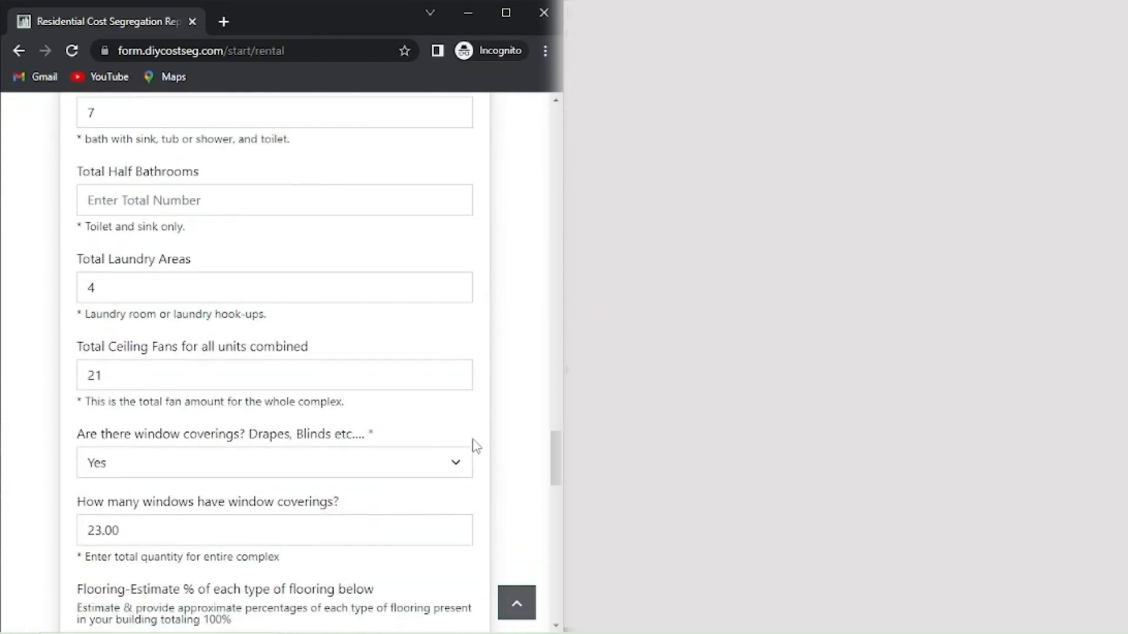
{"action": "scroll", "coordinate": [476, 446], "scroll_direction": "down", "scroll_amount": 8}
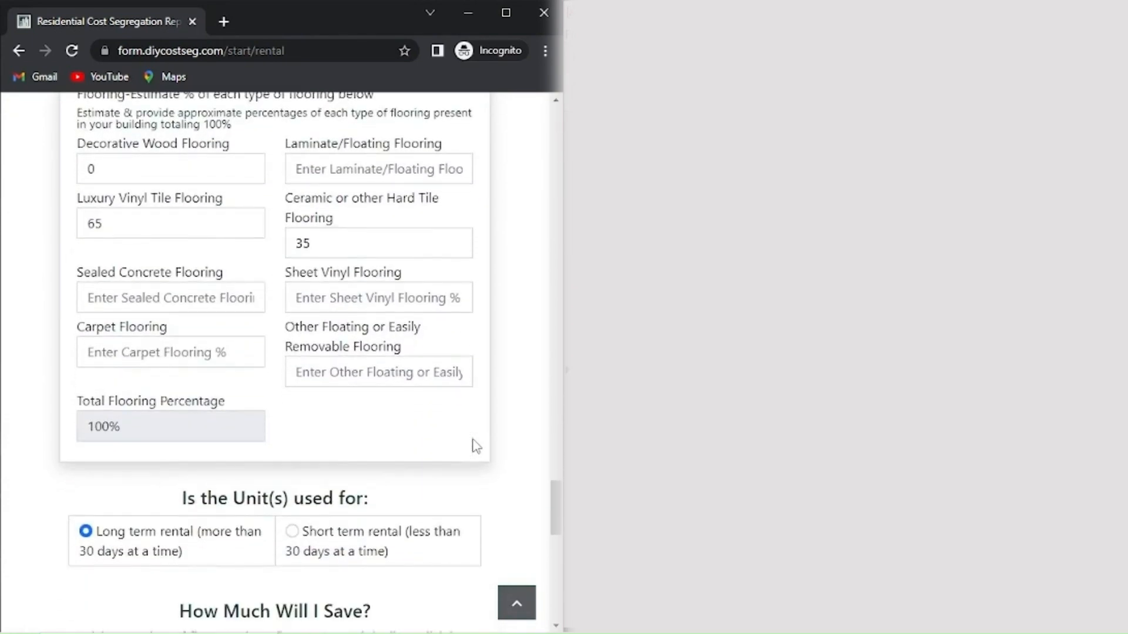
{"action": "scroll", "coordinate": [475, 447], "scroll_direction": "down", "scroll_amount": 11}
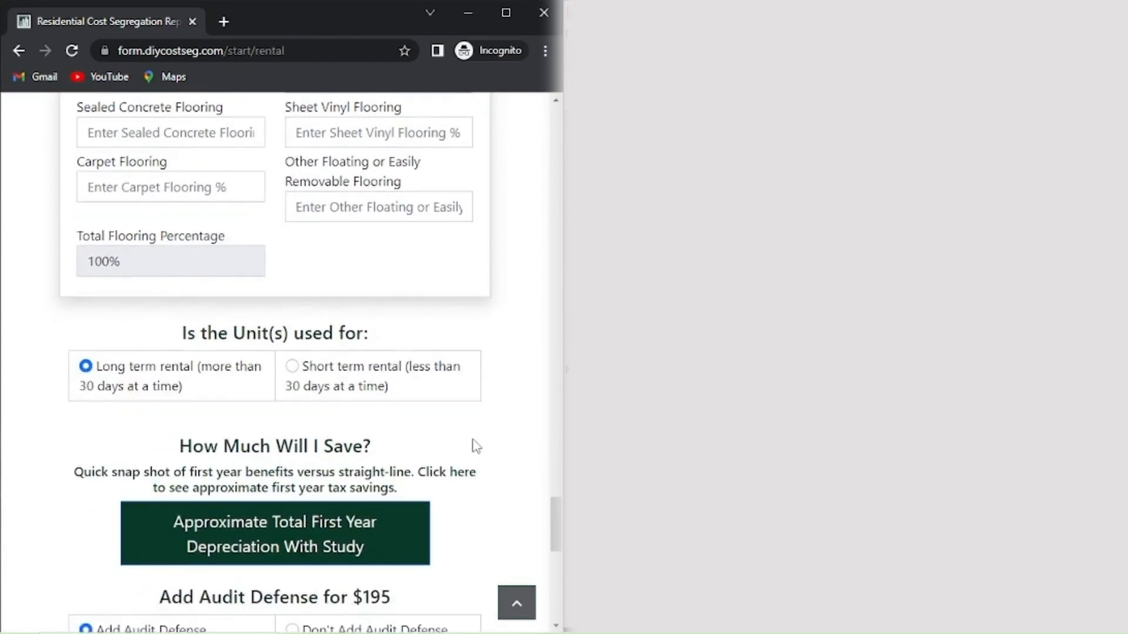
{"action": "scroll", "coordinate": [475, 446], "scroll_direction": "down", "scroll_amount": 4}
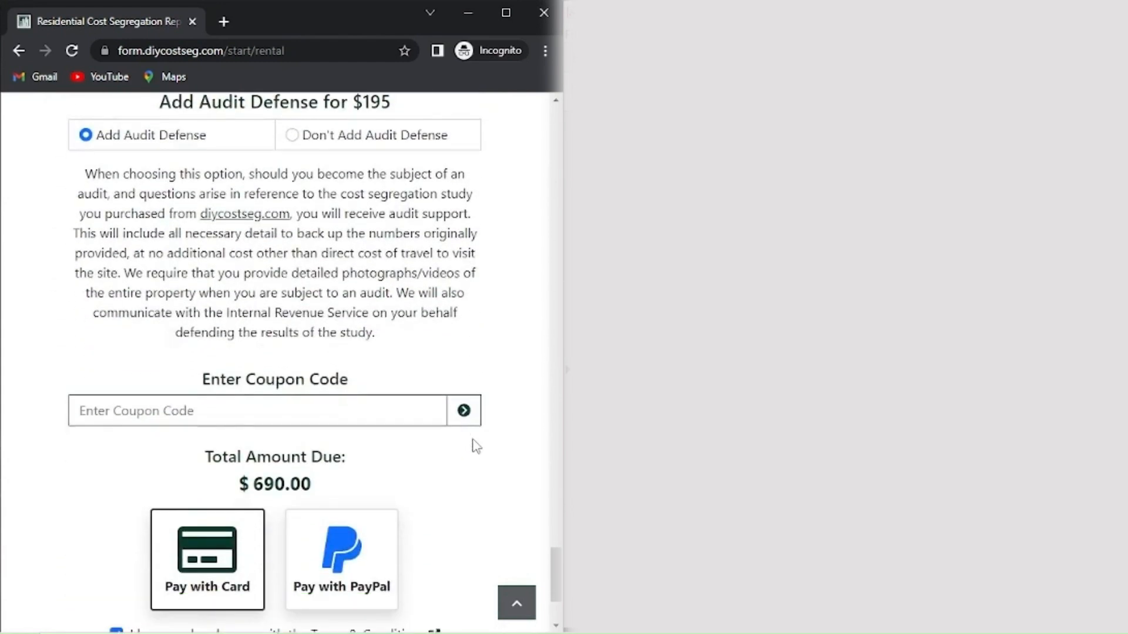
{"action": "left_click", "coordinate": [300, 535]}
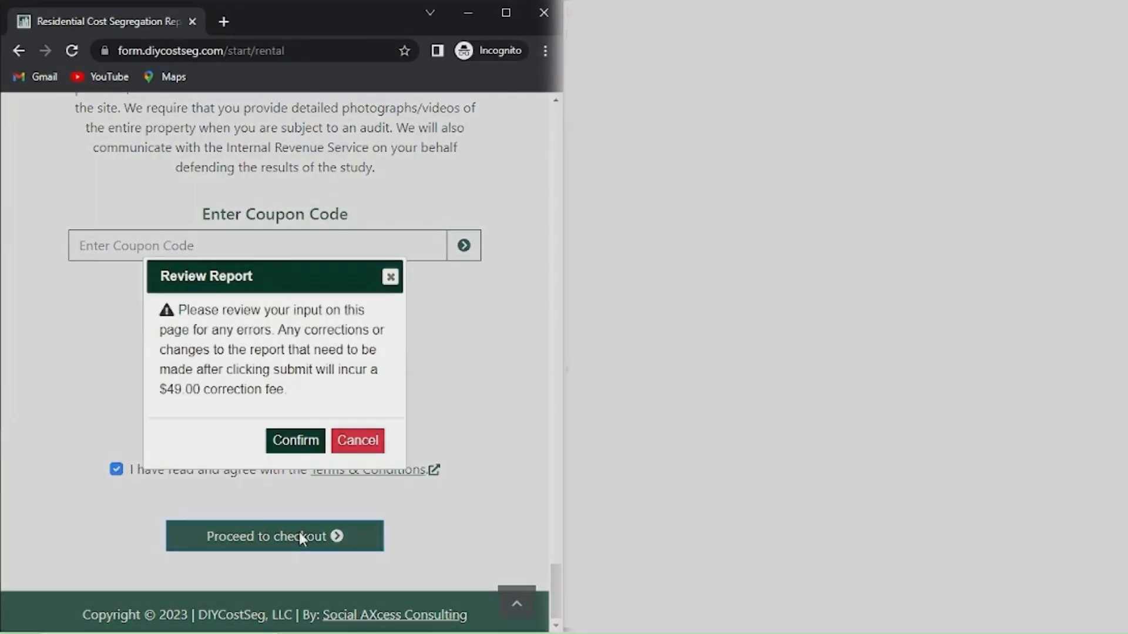